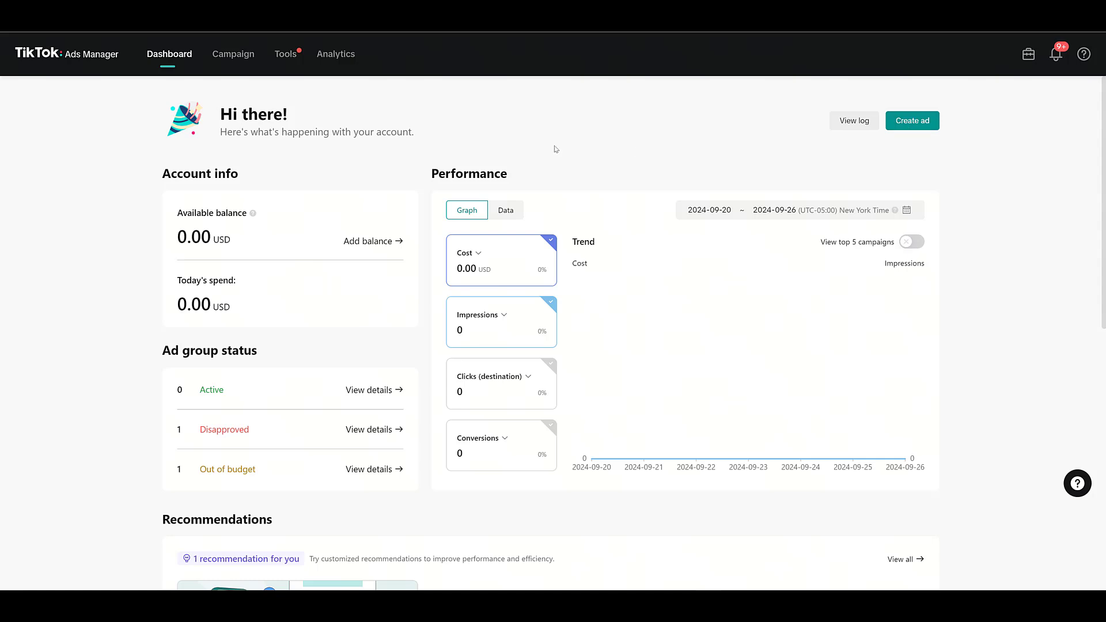
Create a new campaign with the Traffic objective and turn on the Search campaign option.
{"action": "left_click", "coordinate": [247, 64]}
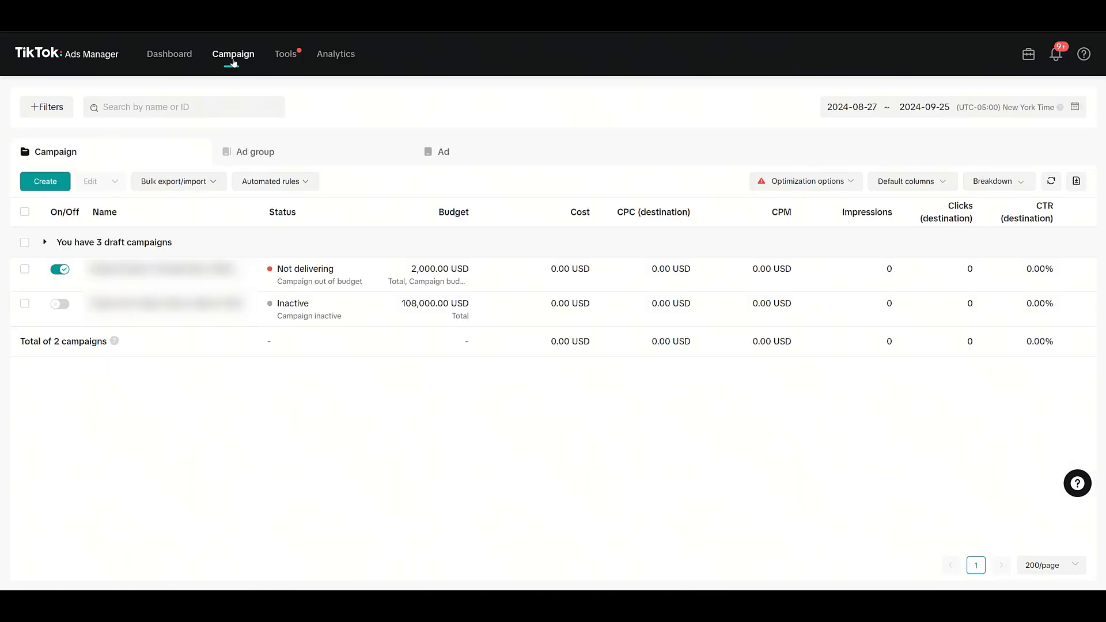
{"action": "left_click", "coordinate": [46, 182]}
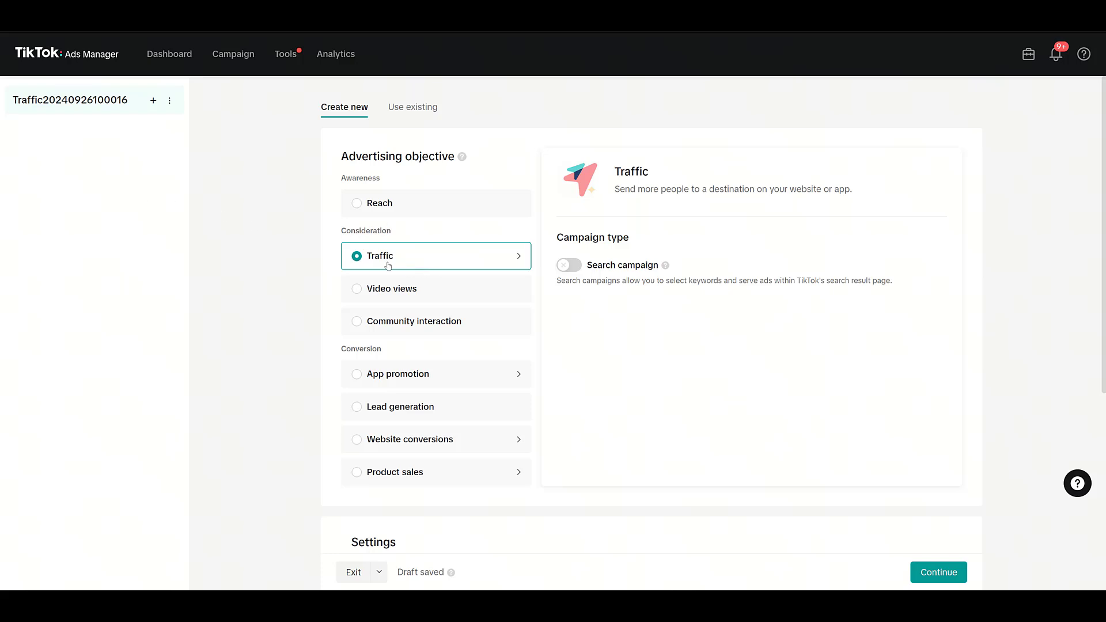
{"action": "left_click", "coordinate": [386, 447]}
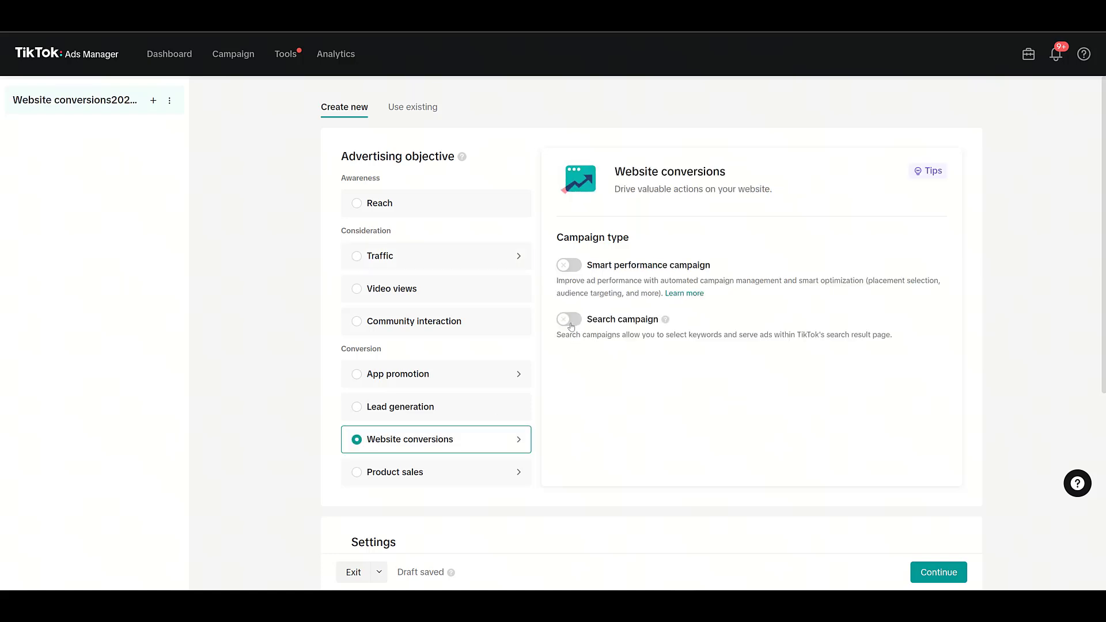
{"action": "left_click", "coordinate": [432, 263]}
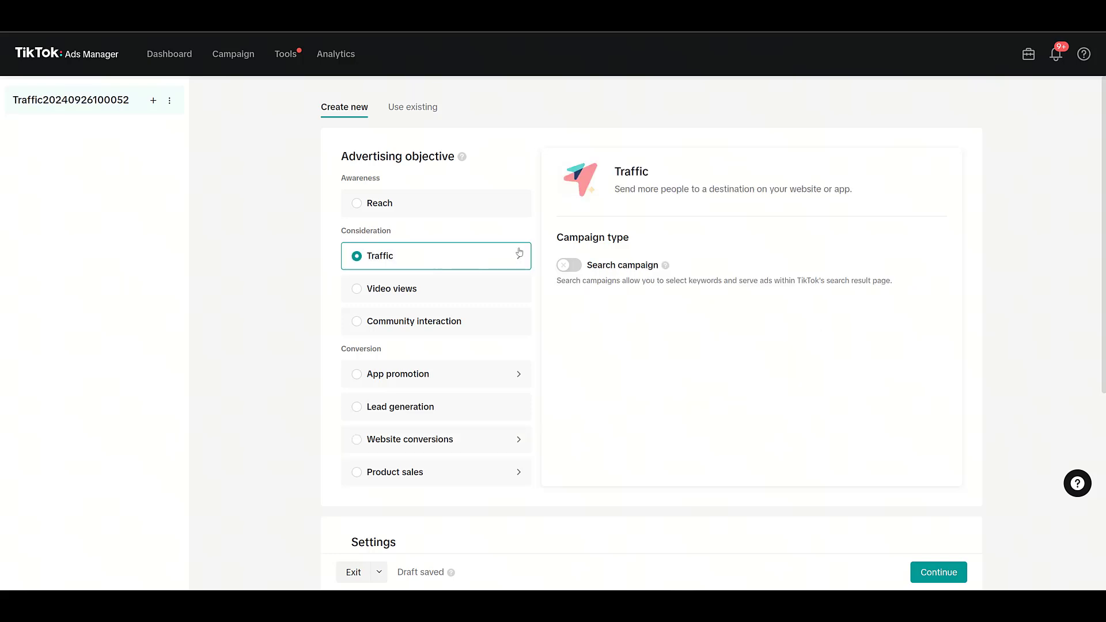
{"action": "left_click", "coordinate": [572, 266]}
Turn on the campaign budget in the campaign settings and continue to the ad group setup.
{"action": "scroll", "coordinate": [572, 272], "scroll_direction": "down", "scroll_amount": 4}
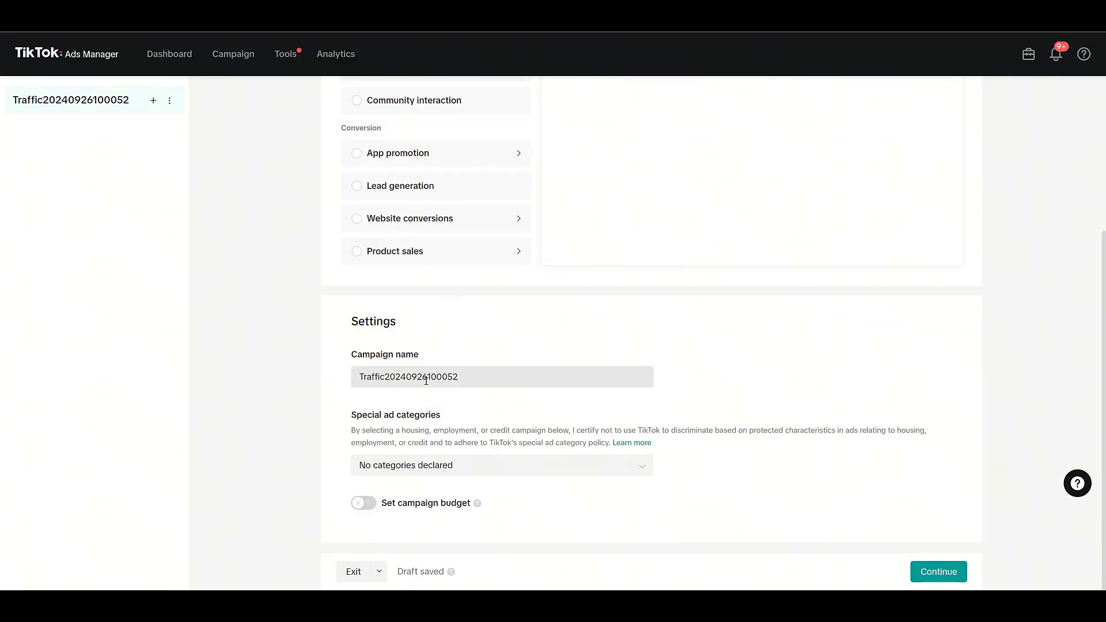
{"action": "left_click", "coordinate": [363, 504]}
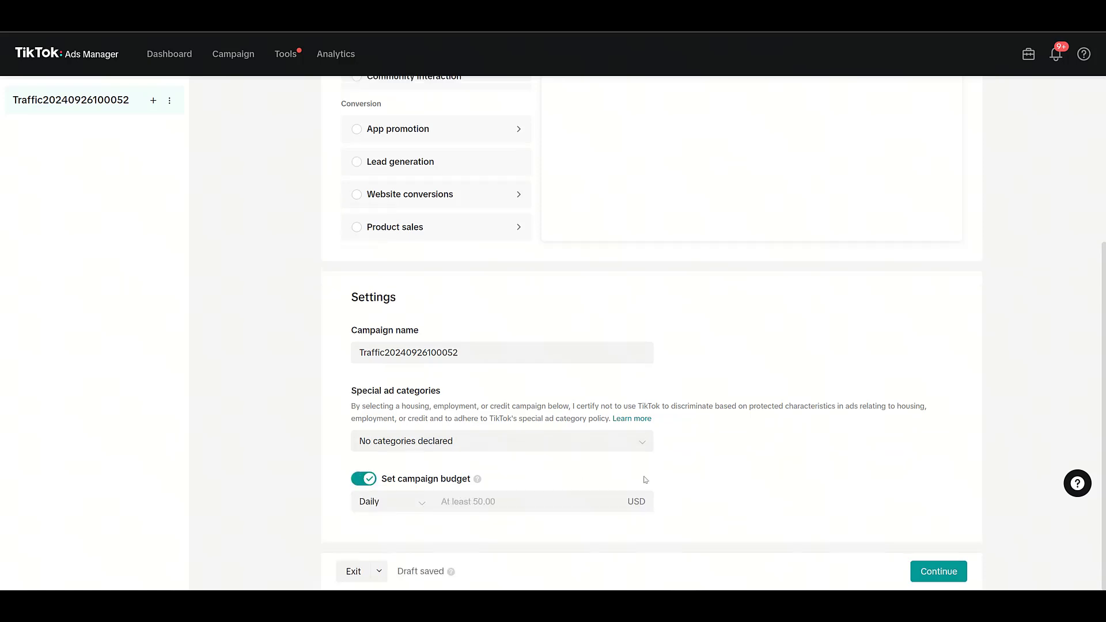
{"action": "left_click", "coordinate": [918, 571]}
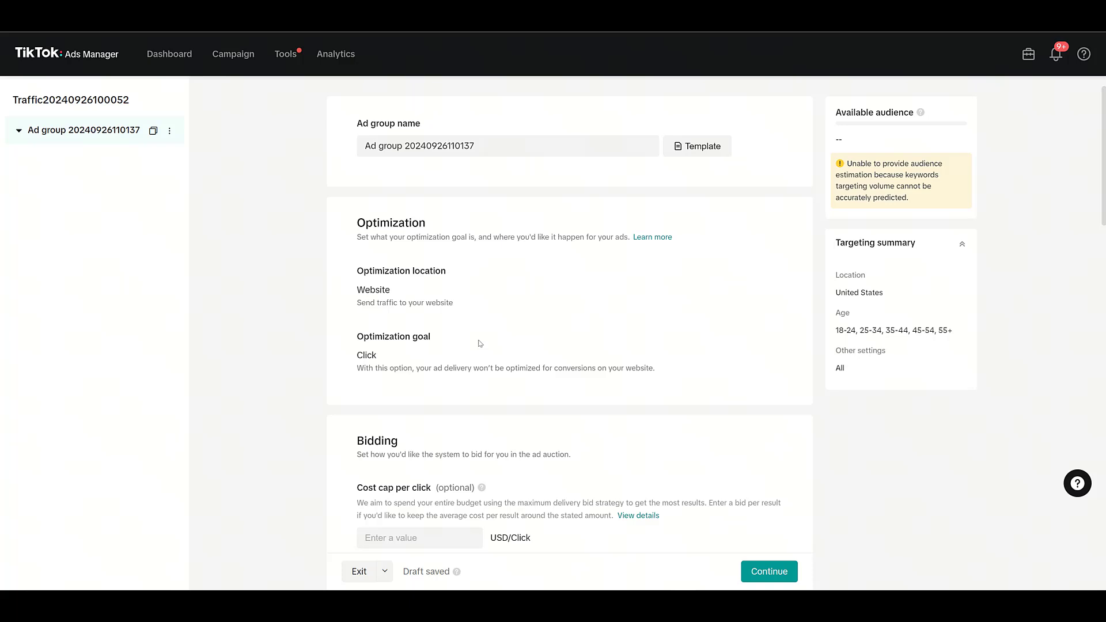
Set the ad group's cost cap per click to 2.00 USD and expand the advanced bidding settings.
{"action": "scroll", "coordinate": [481, 343], "scroll_direction": "down", "scroll_amount": 5}
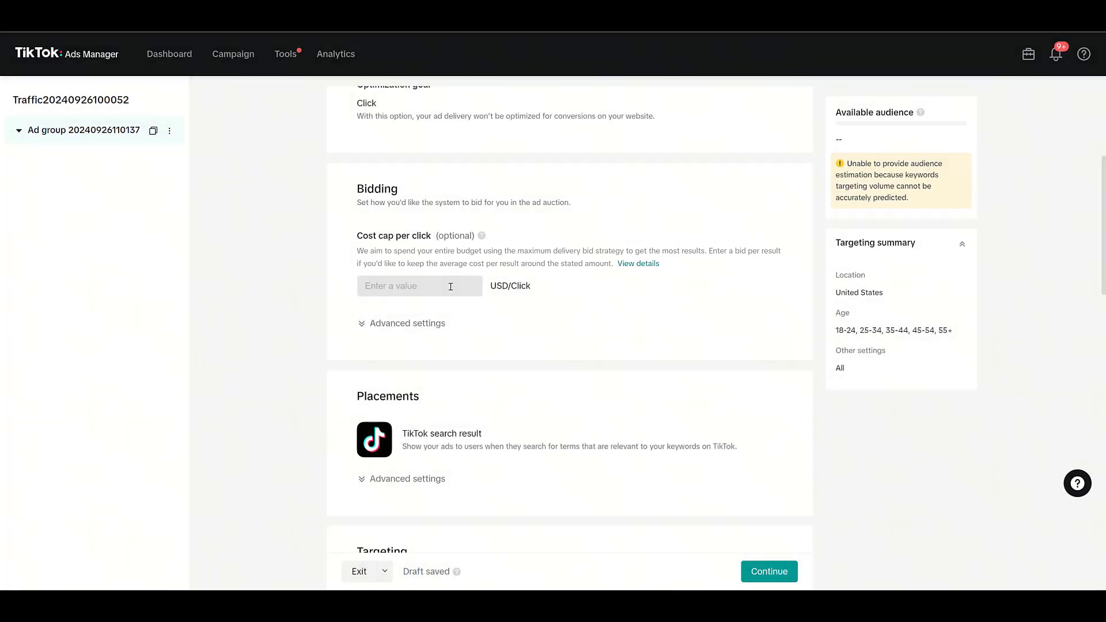
{"action": "left_click", "coordinate": [450, 287]}
{"action": "type", "text": "2.00"}
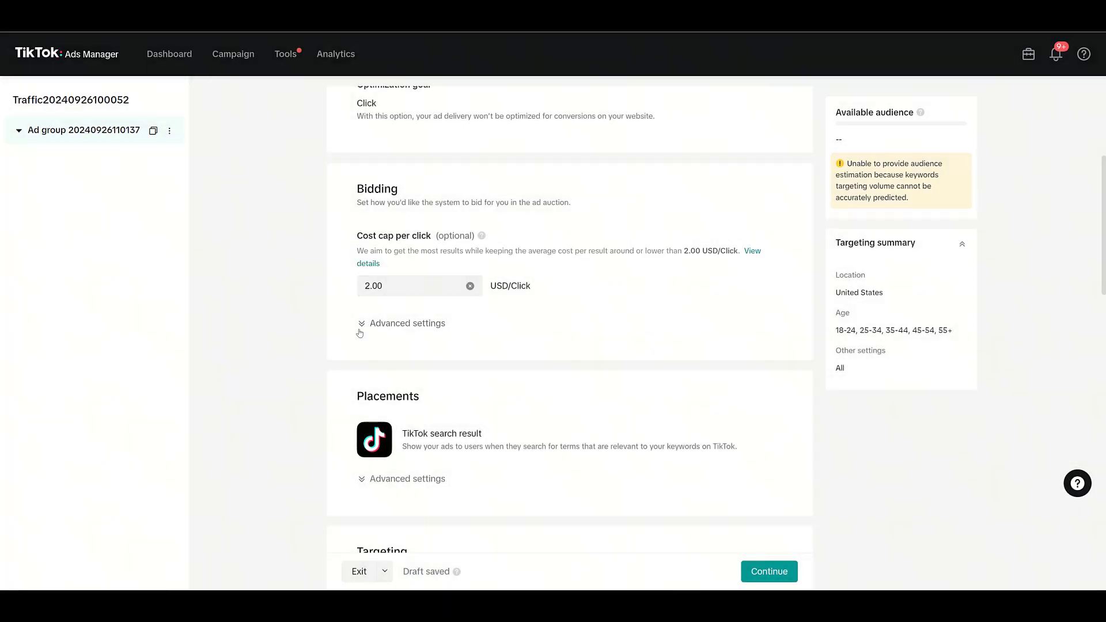
{"action": "left_click", "coordinate": [362, 324]}
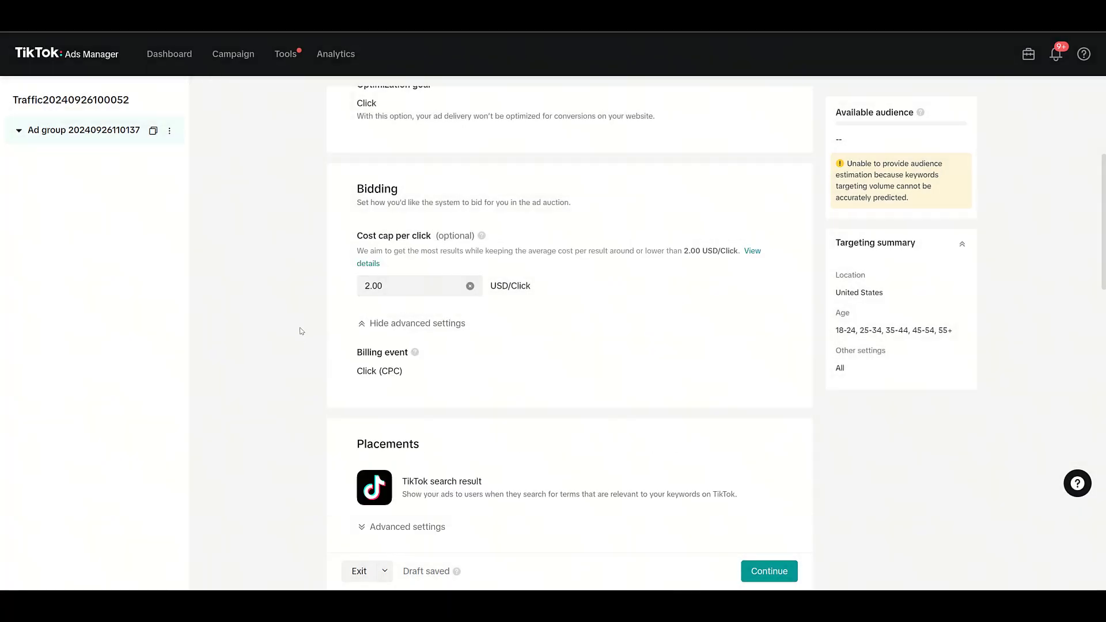
Expand the advanced placement settings and review the comment, download and sharing options and the demographic targeting.
{"action": "scroll", "coordinate": [300, 332], "scroll_direction": "down", "scroll_amount": 1}
{"action": "scroll", "coordinate": [299, 332], "scroll_direction": "down", "scroll_amount": 3}
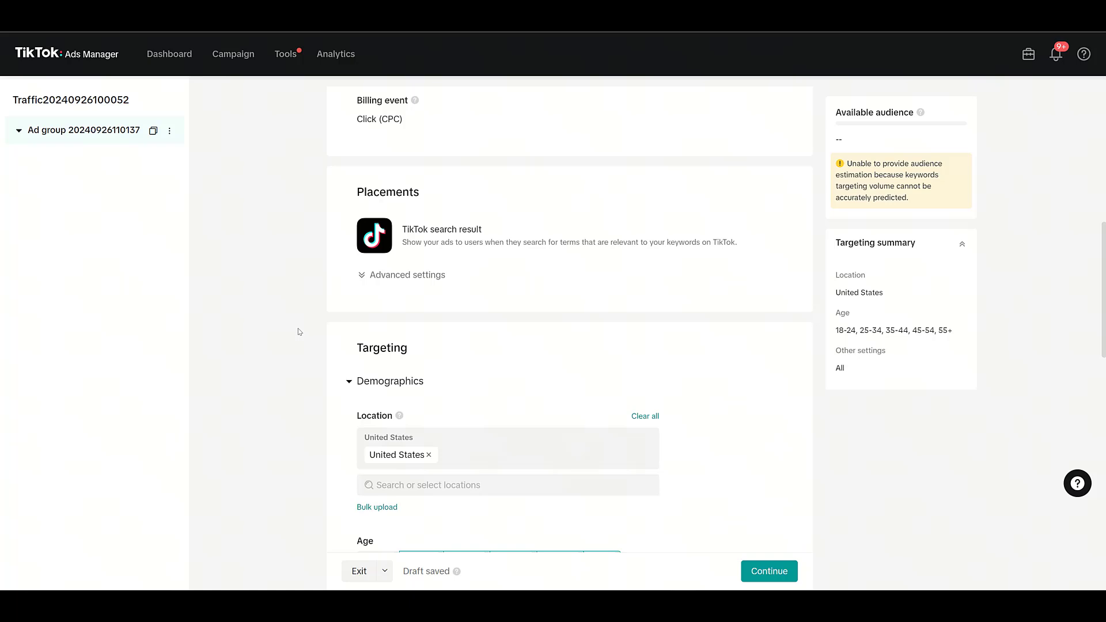
{"action": "left_click", "coordinate": [362, 276]}
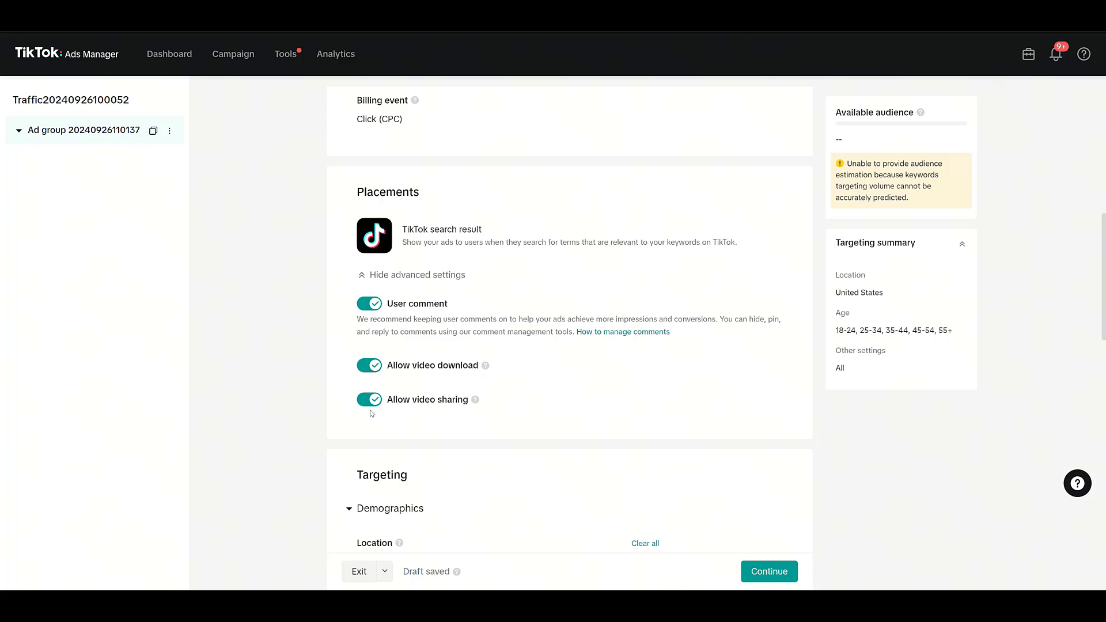
{"action": "scroll", "coordinate": [371, 413], "scroll_direction": "down", "scroll_amount": 5}
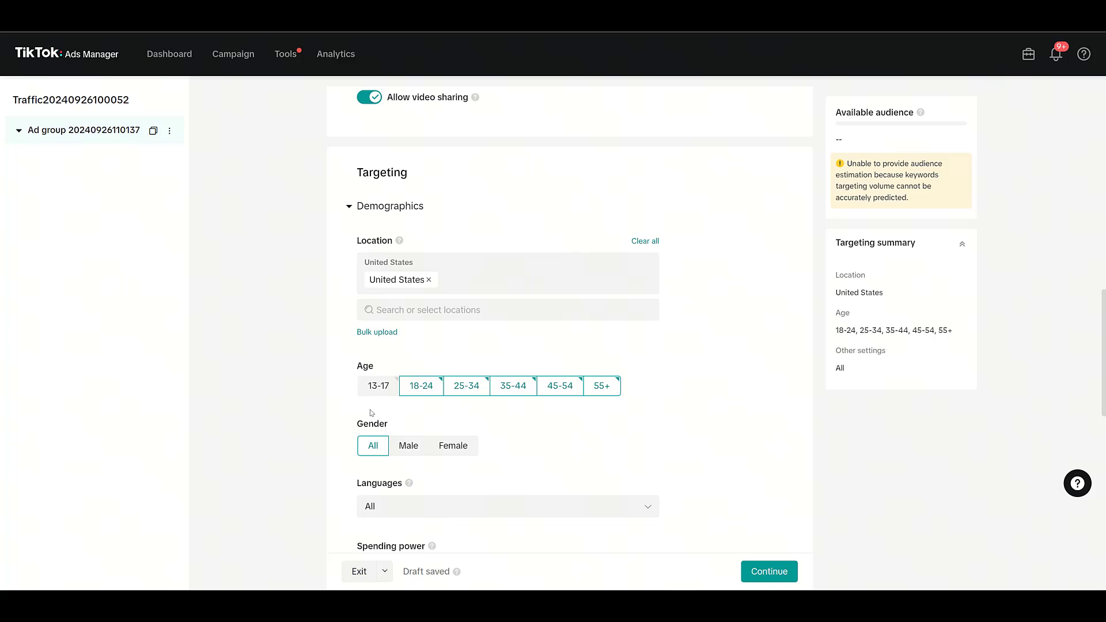
{"action": "scroll", "coordinate": [372, 413], "scroll_direction": "down", "scroll_amount": 1}
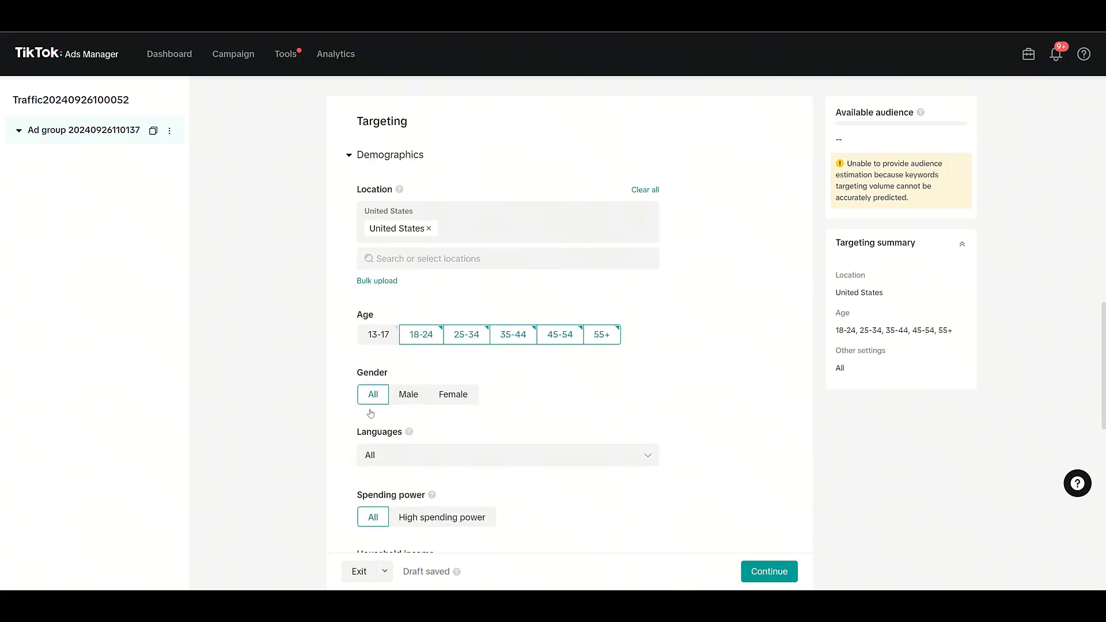
Search the keyword suggestions for "makeup", look through them, and add the keywords "makeup" and "make up".
{"action": "scroll", "coordinate": [371, 413], "scroll_direction": "down", "scroll_amount": 7}
{"action": "scroll", "coordinate": [372, 413], "scroll_direction": "down", "scroll_amount": 3}
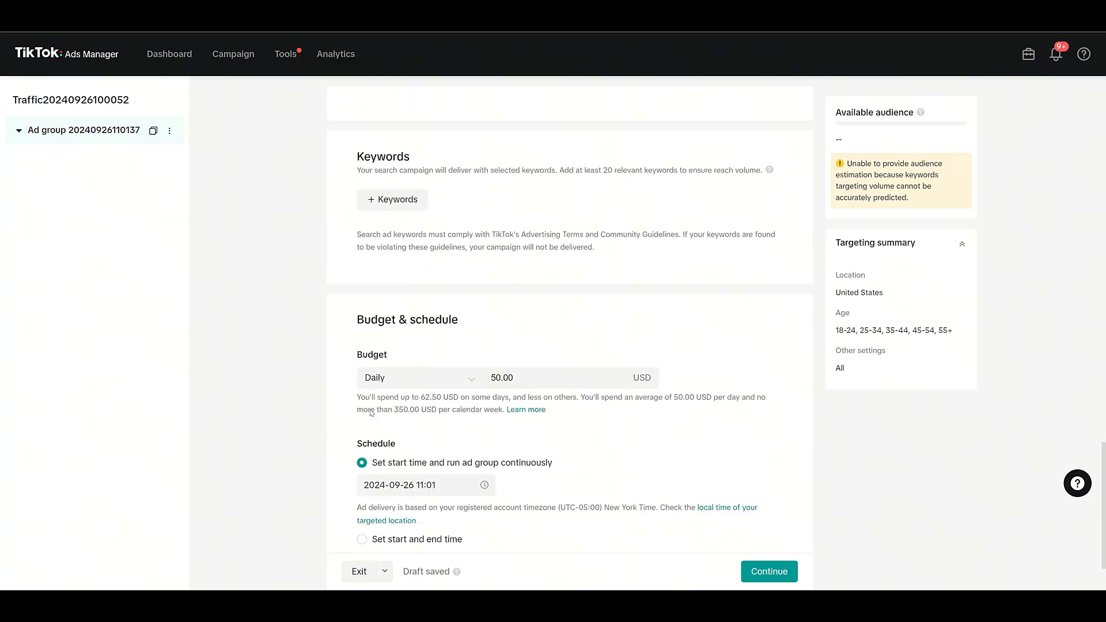
{"action": "left_click", "coordinate": [394, 200]}
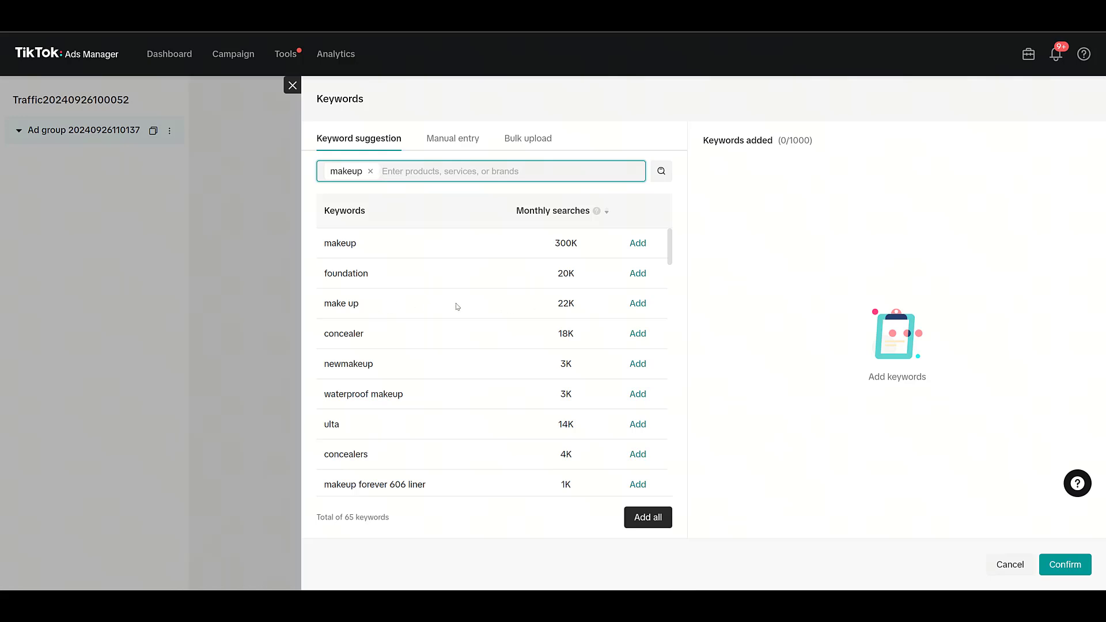
{"action": "scroll", "coordinate": [457, 306], "scroll_direction": "down", "scroll_amount": 1}
{"action": "scroll", "coordinate": [455, 307], "scroll_direction": "down", "scroll_amount": 3}
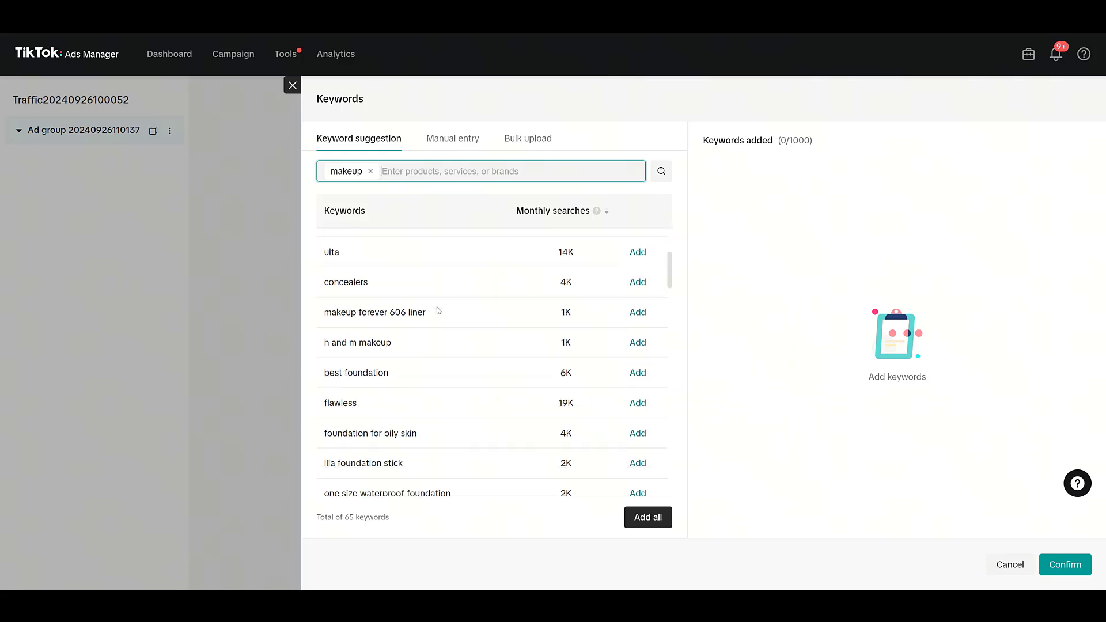
{"action": "scroll", "coordinate": [438, 311], "scroll_direction": "down", "scroll_amount": 5}
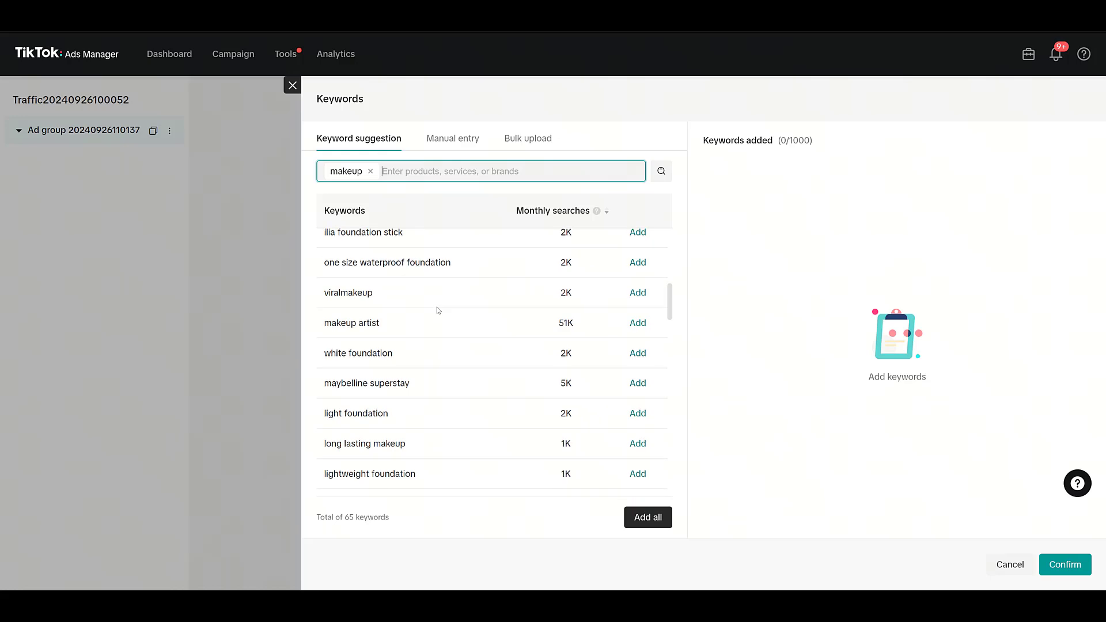
{"action": "scroll", "coordinate": [438, 311], "scroll_direction": "up", "scroll_amount": 10}
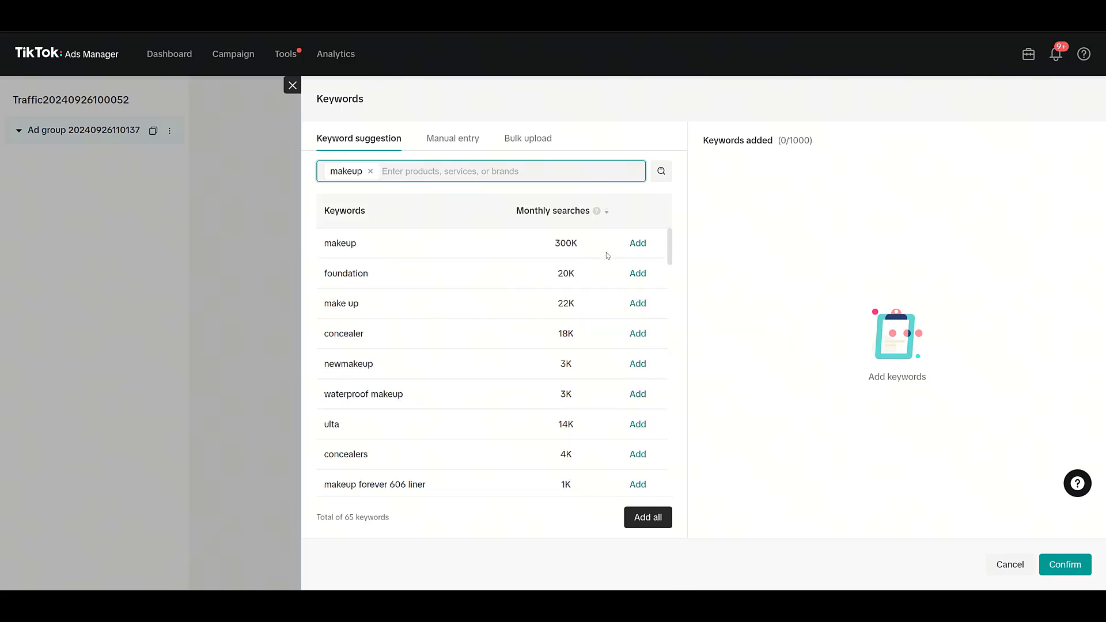
{"action": "left_click", "coordinate": [638, 243]}
{"action": "left_click", "coordinate": [637, 303]}
{"action": "scroll", "coordinate": [639, 308], "scroll_direction": "down", "scroll_amount": 1}
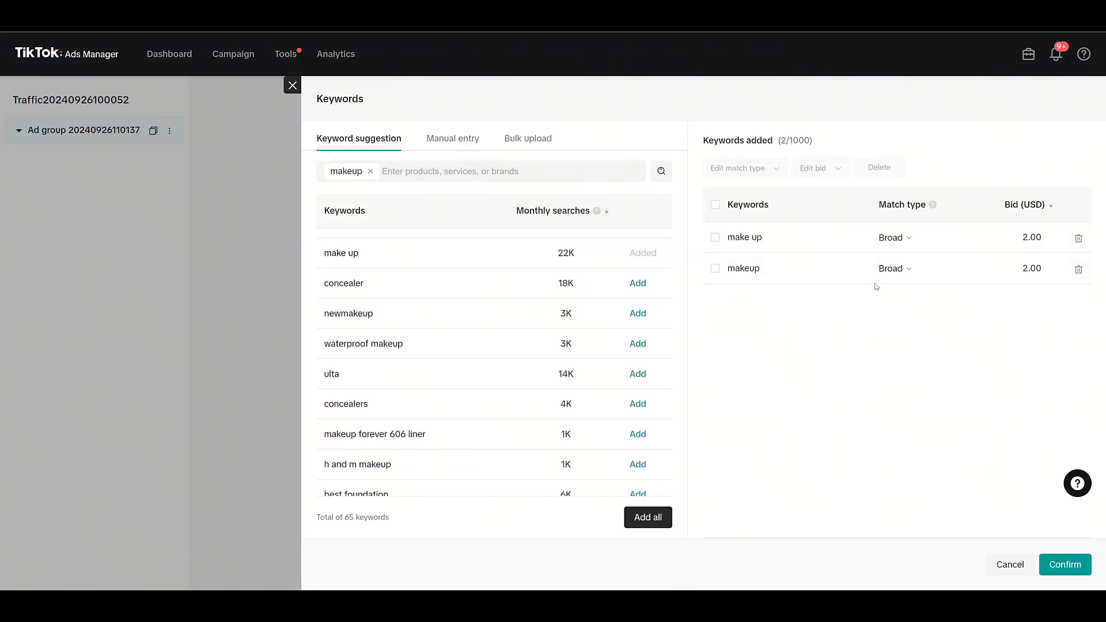
View the match type options and the bid field of the added keyword "make up".
{"action": "left_click", "coordinate": [909, 240]}
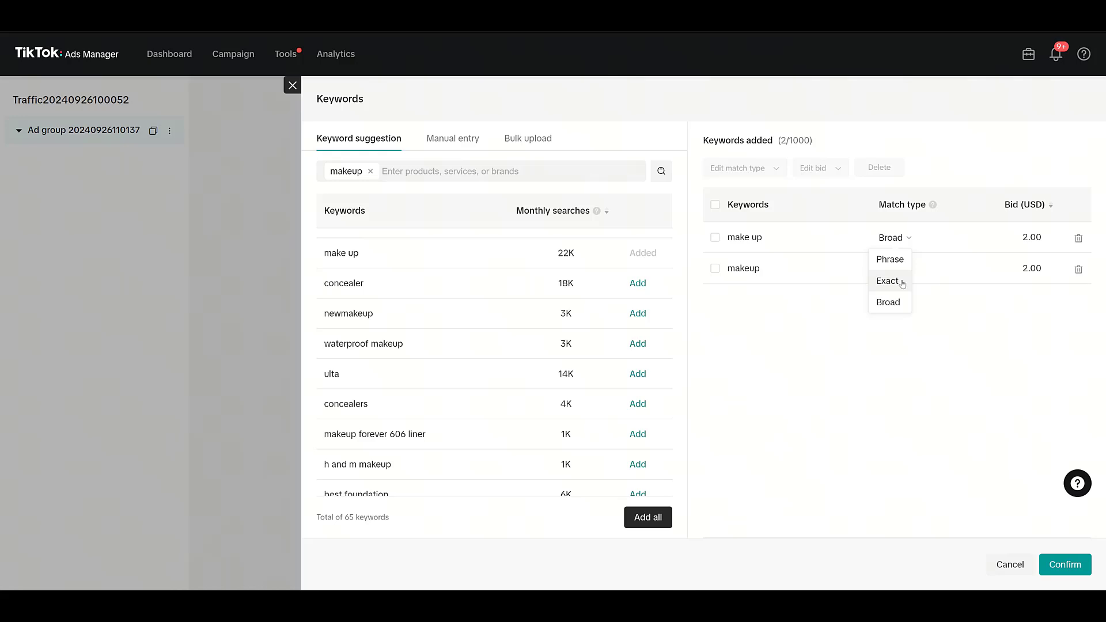
{"action": "left_click", "coordinate": [933, 278]}
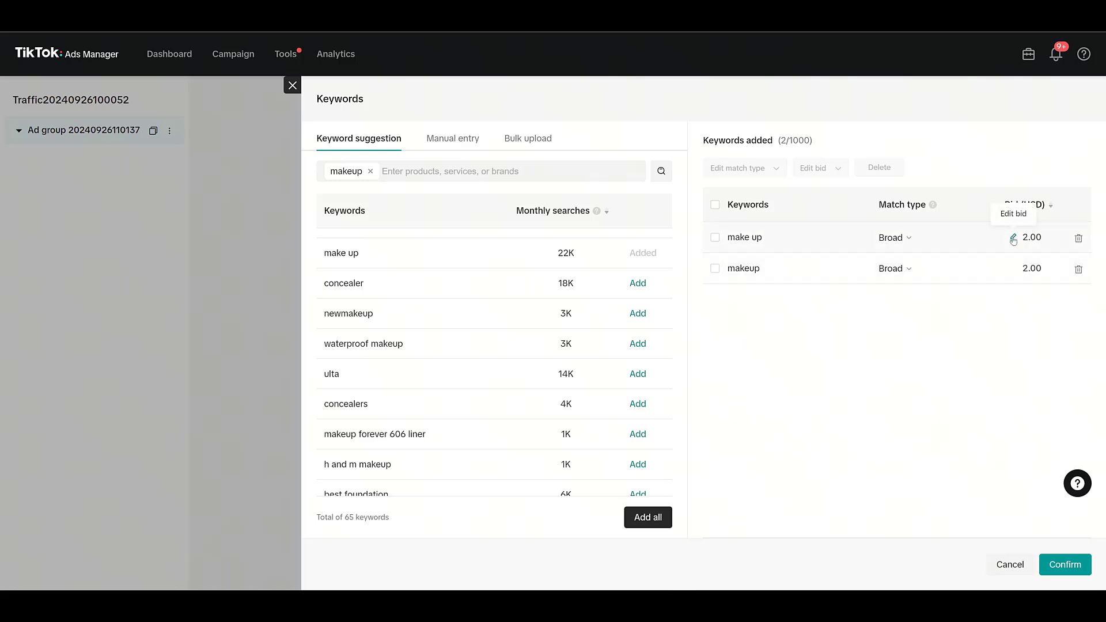
{"action": "left_click", "coordinate": [1013, 237]}
{"action": "left_click", "coordinate": [1031, 240]}
Enter the keywords "lipstick" and "neutrogena" manually and add them both to the keyword list.
{"action": "left_click", "coordinate": [458, 145]}
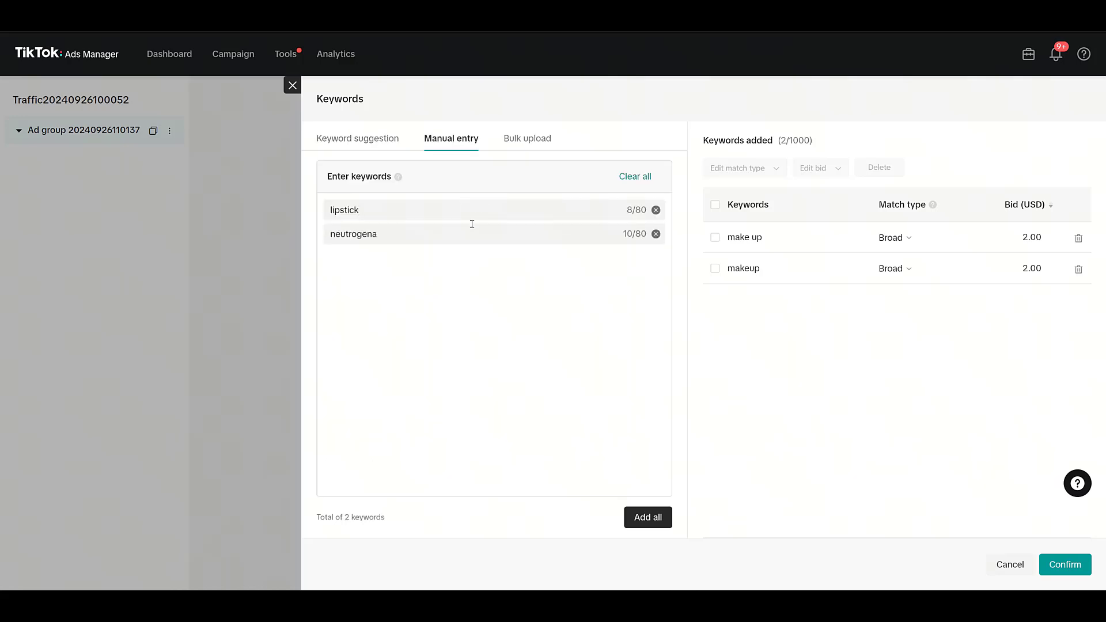
{"action": "left_click", "coordinate": [652, 517]}
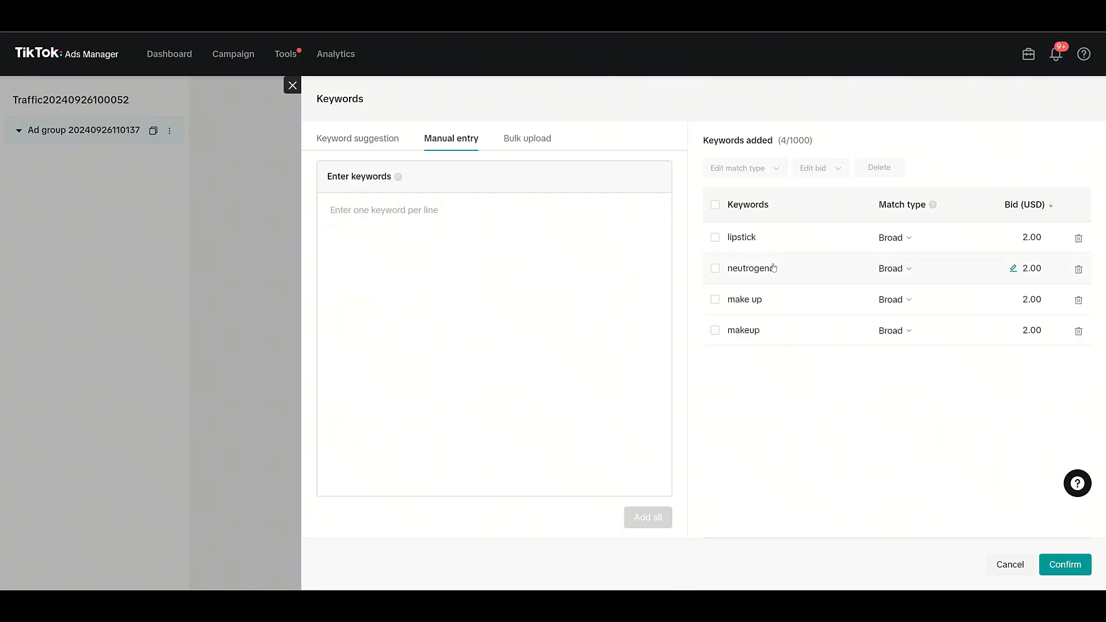
Inspect the bulk upload template keywords_template.xlsx in Excel, select cells A2:A30 for new keywords, and close the workbook.
{"action": "left_click", "coordinate": [530, 140]}
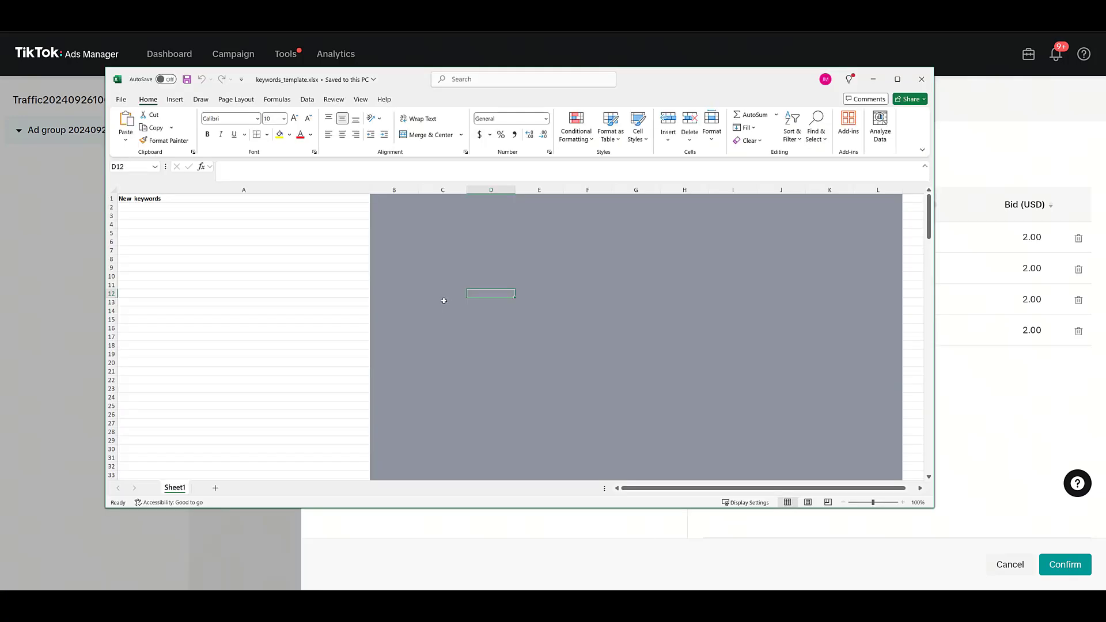
{"action": "left_click_drag", "start_coordinate": [312, 205], "coordinate": [346, 450]}
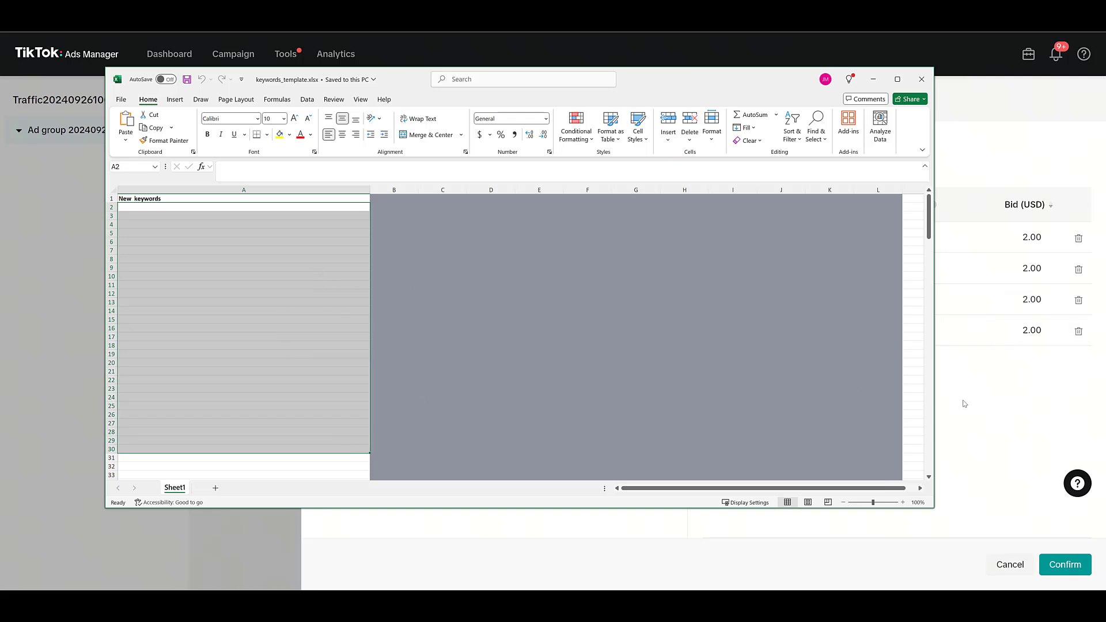
{"action": "left_click", "coordinate": [922, 79]}
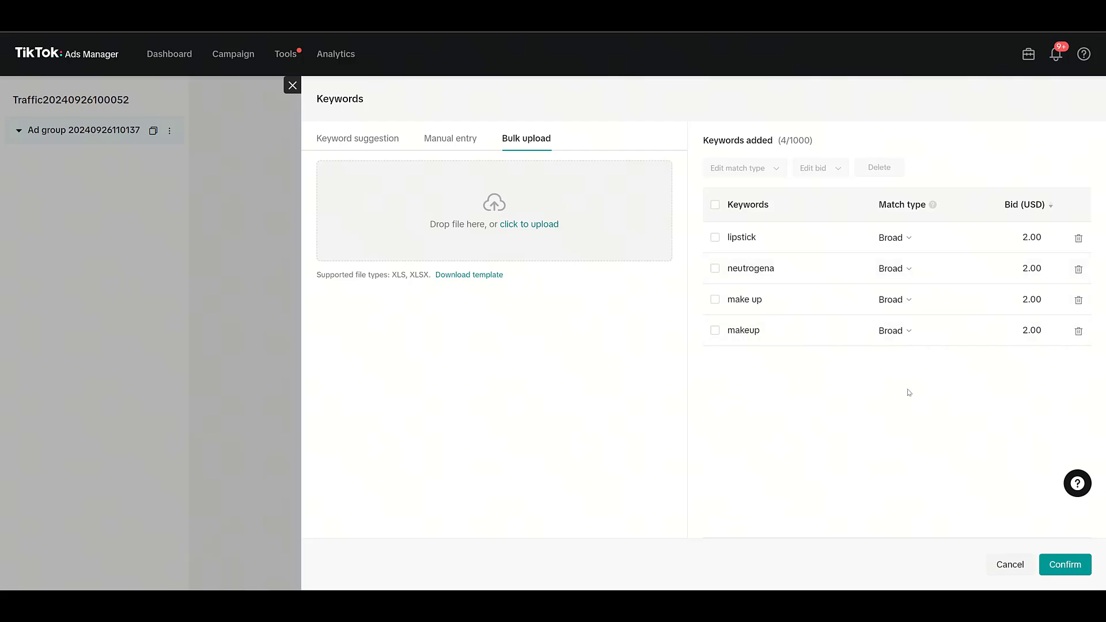
Confirm the added keywords and continue from the ad group's budget and schedule settings to the ad setup.
{"action": "left_click", "coordinate": [1054, 566]}
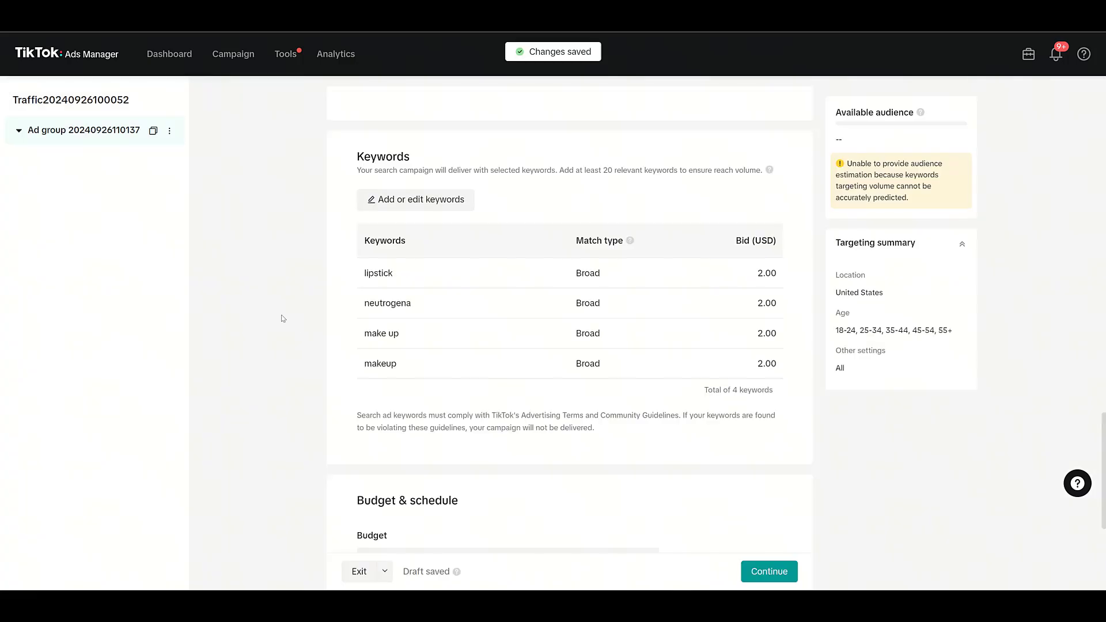
{"action": "scroll", "coordinate": [282, 318], "scroll_direction": "down", "scroll_amount": 5}
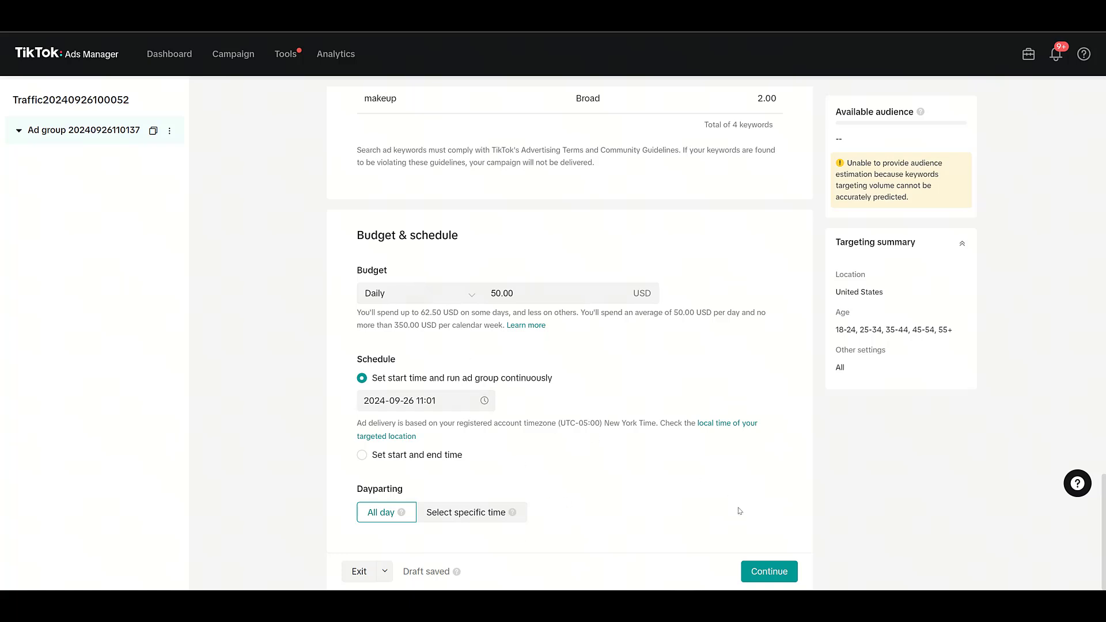
{"action": "left_click", "coordinate": [761, 572]}
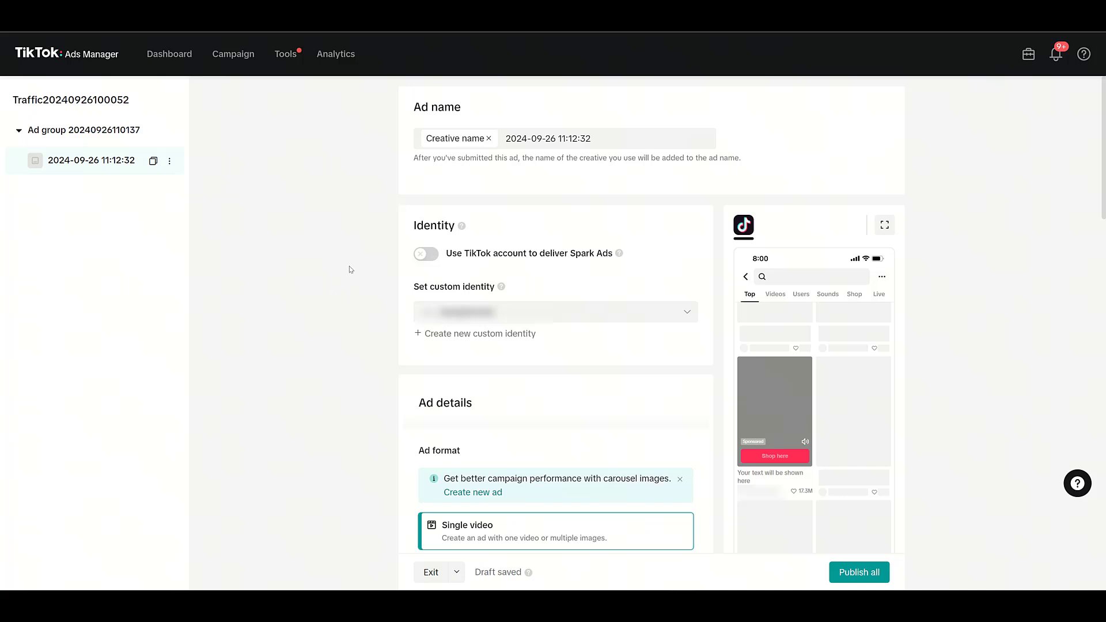
Enter "100 characters for the text" as the ad text in the ad details.
{"action": "scroll", "coordinate": [332, 258], "scroll_direction": "down", "scroll_amount": 5}
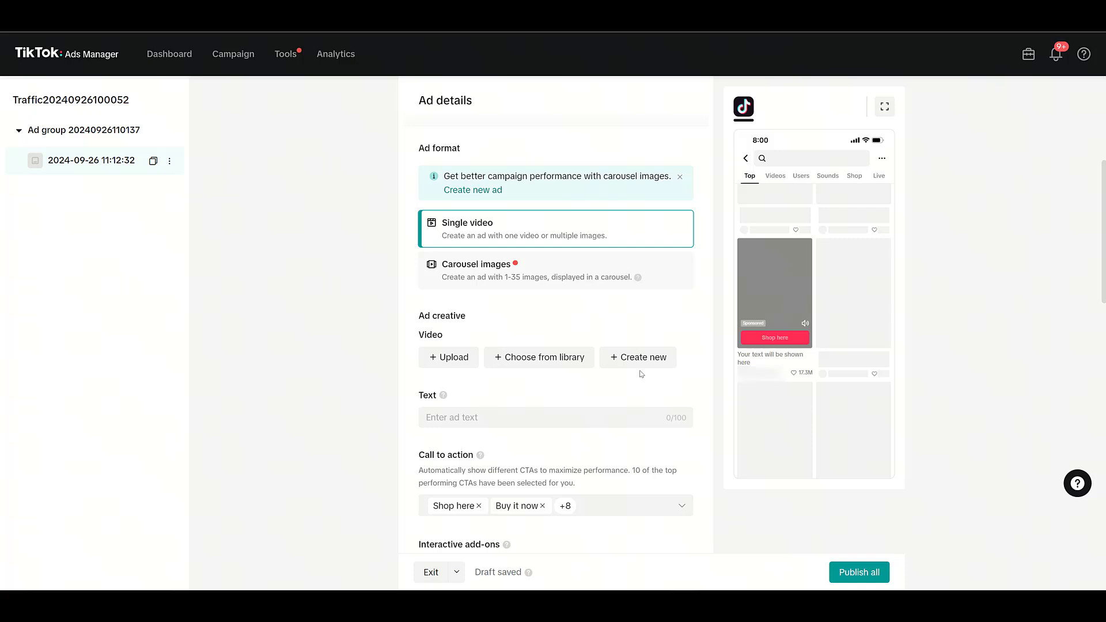
{"action": "left_click", "coordinate": [563, 424]}
{"action": "type", "text": "100 characters for the text"}
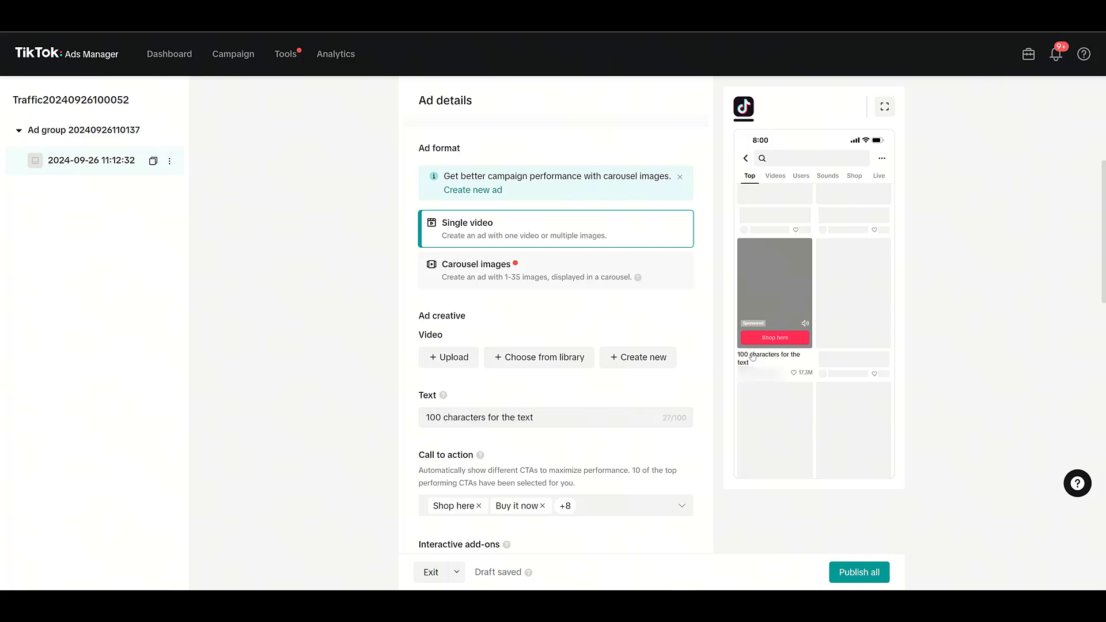
Clear the preselected calls to action and select "Buy it now" instead.
{"action": "scroll", "coordinate": [590, 437], "scroll_direction": "down", "scroll_amount": 3}
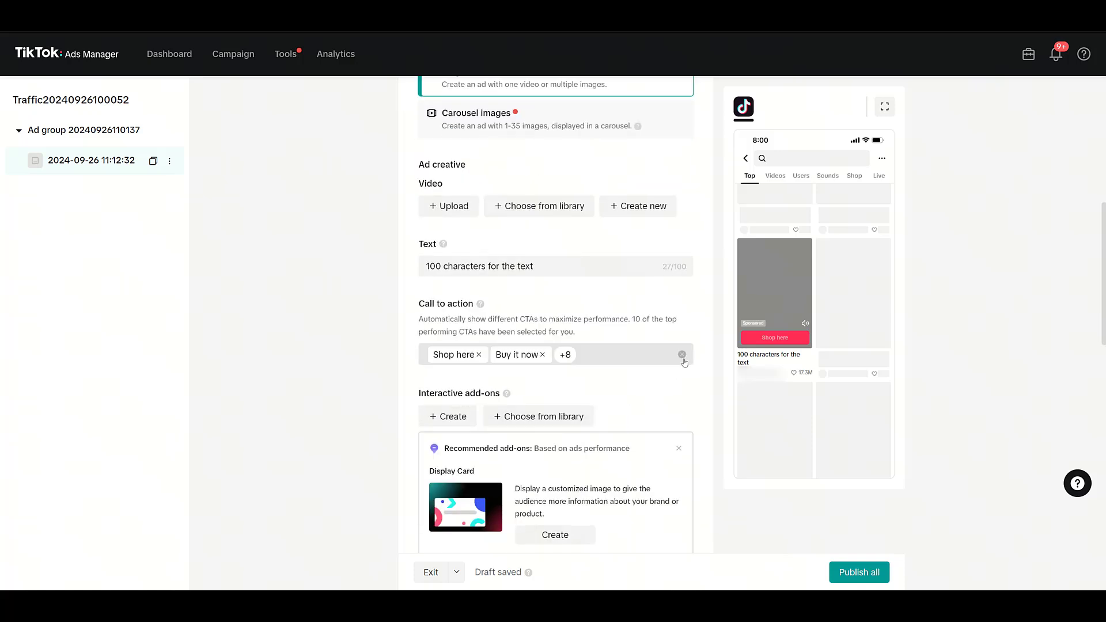
{"action": "left_click", "coordinate": [682, 355]}
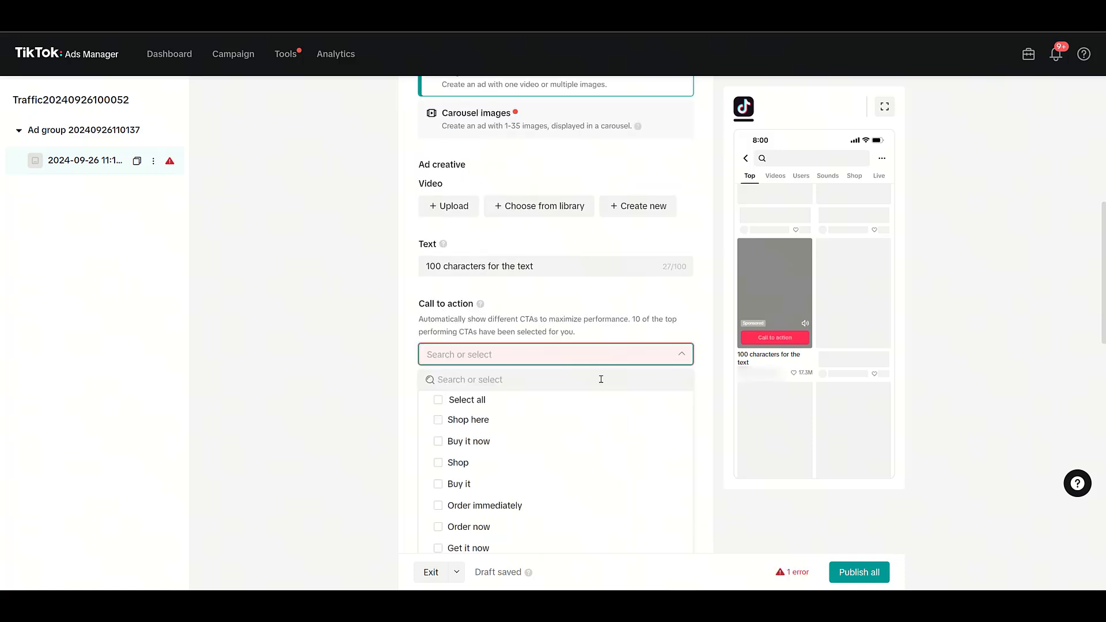
{"action": "left_click", "coordinate": [441, 450]}
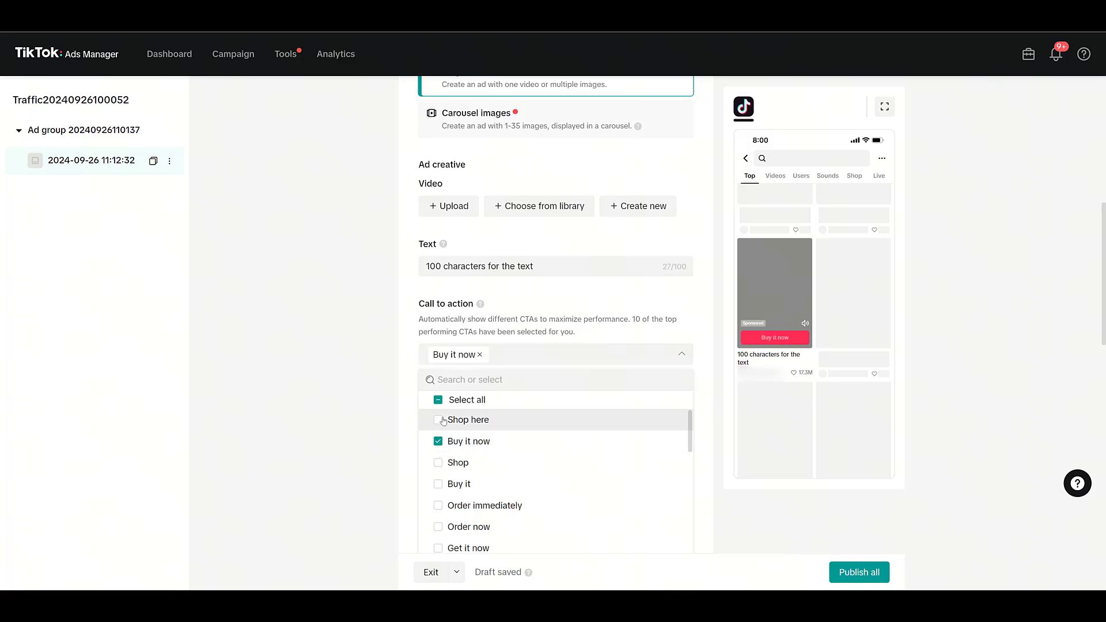
Add "Shop here" and "Shop" to the ad's selected calls to action and close the selection list.
{"action": "left_click", "coordinate": [443, 421]}
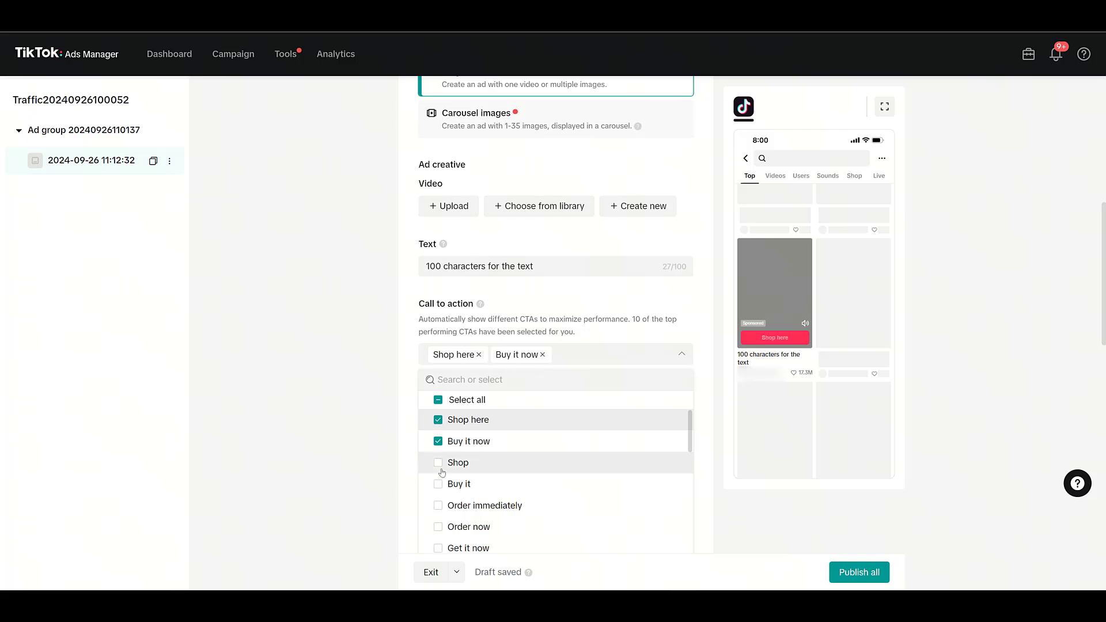
{"action": "left_click", "coordinate": [442, 471]}
{"action": "scroll", "coordinate": [443, 473], "scroll_direction": "down", "scroll_amount": 3}
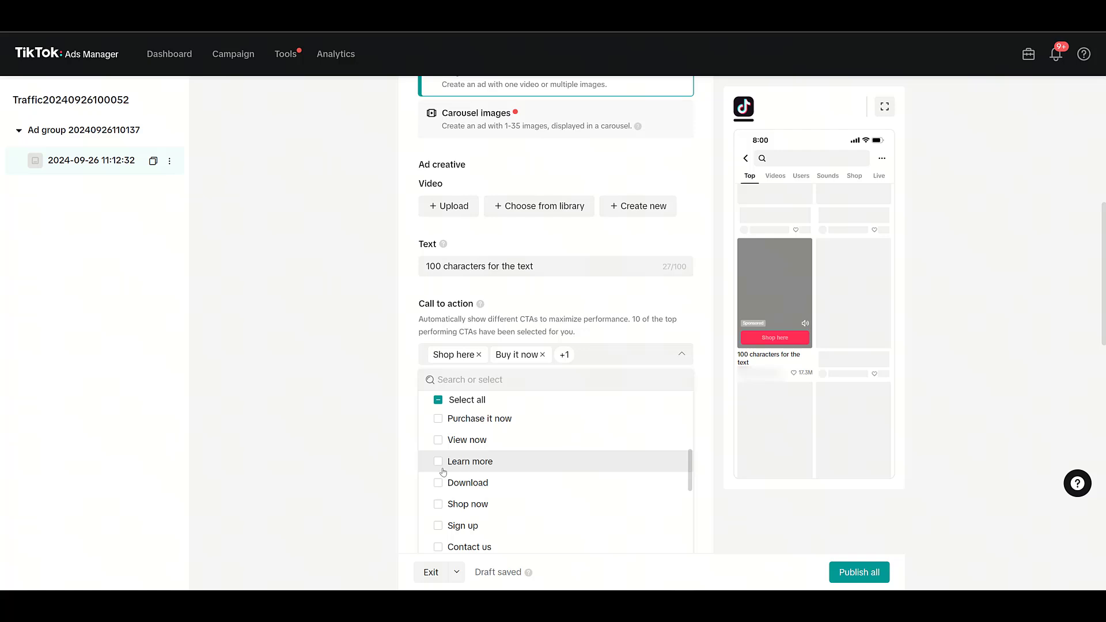
{"action": "left_click", "coordinate": [344, 412]}
Review the ad's interactive add-ons, website and TikTok Instant Page destinations, URL options, and optional event and third-party tracking settings.
{"action": "scroll", "coordinate": [340, 365], "scroll_direction": "down", "scroll_amount": 2}
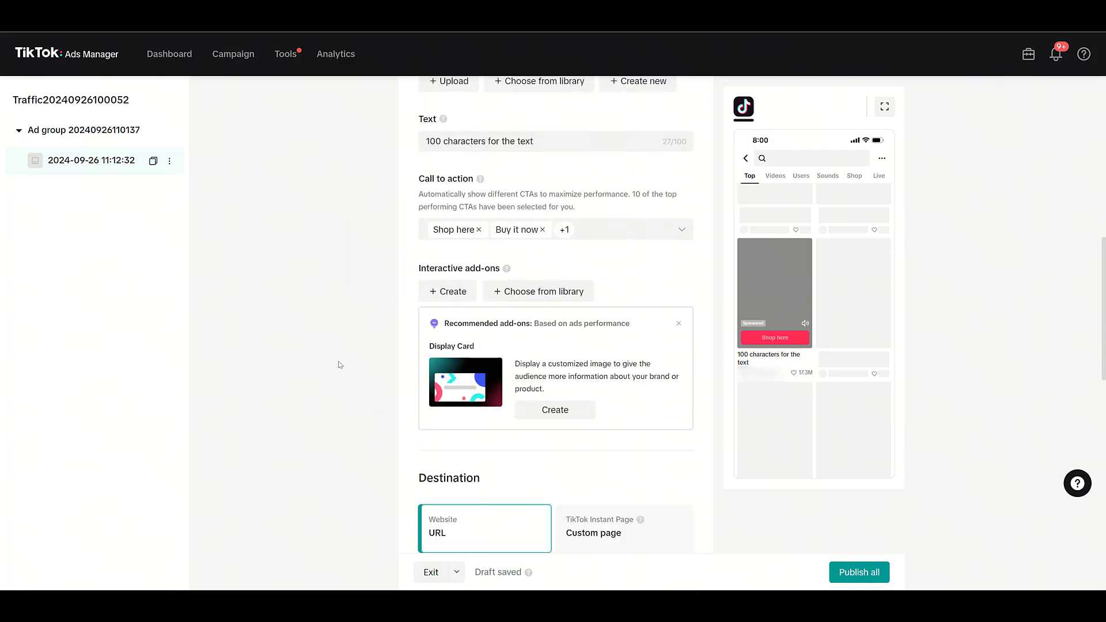
{"action": "scroll", "coordinate": [340, 365], "scroll_direction": "down", "scroll_amount": 1}
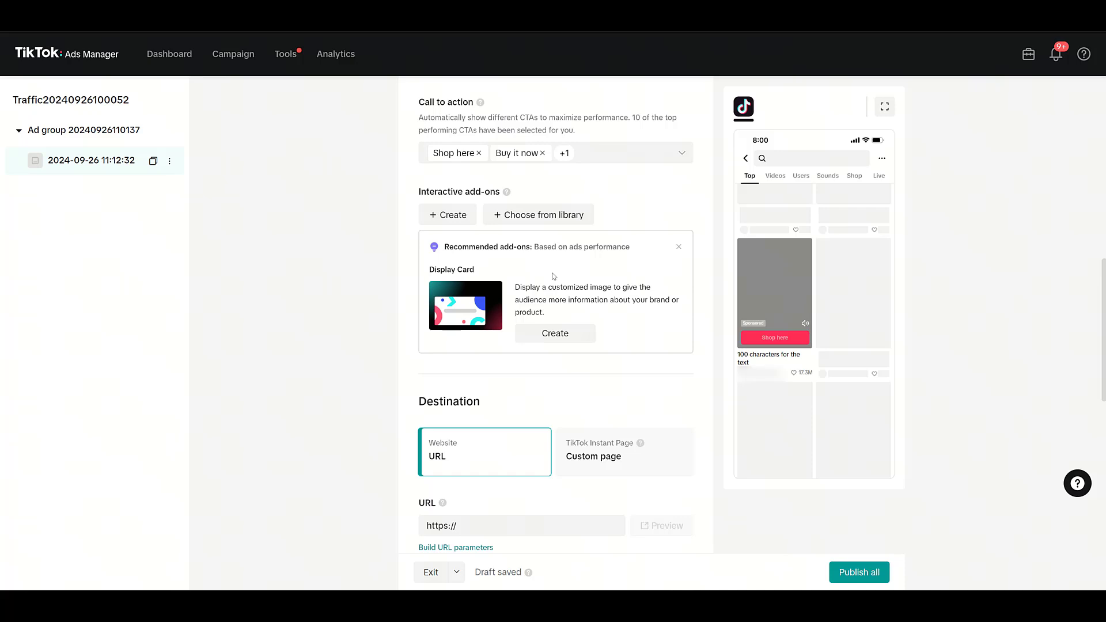
{"action": "scroll", "coordinate": [553, 277], "scroll_direction": "down", "scroll_amount": 1}
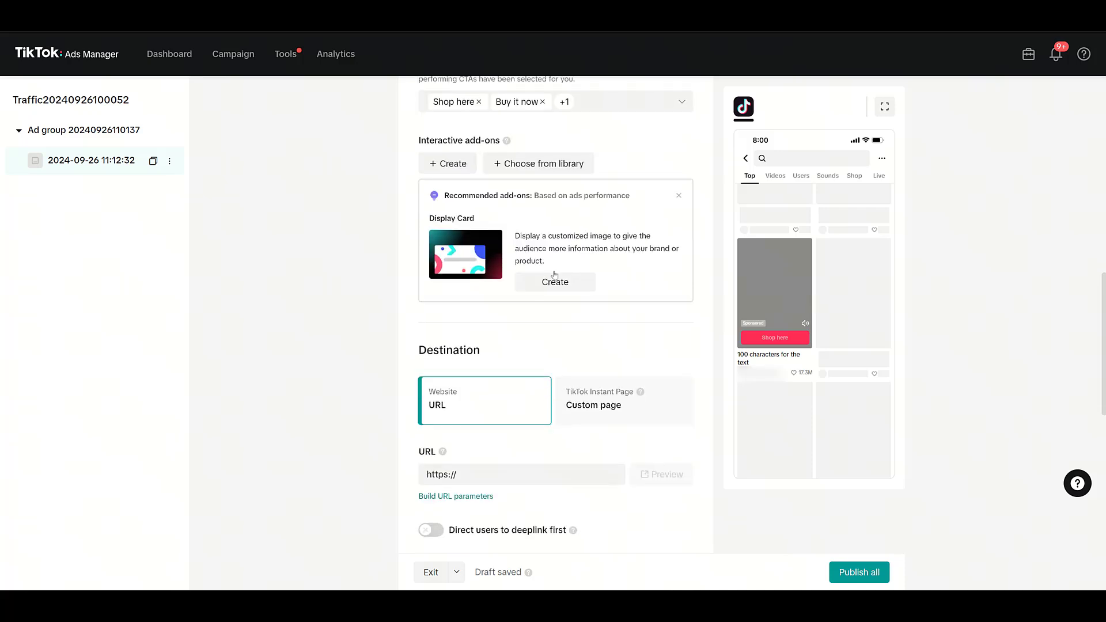
{"action": "scroll", "coordinate": [538, 241], "scroll_direction": "down", "scroll_amount": 2}
{"action": "left_click", "coordinate": [499, 372]}
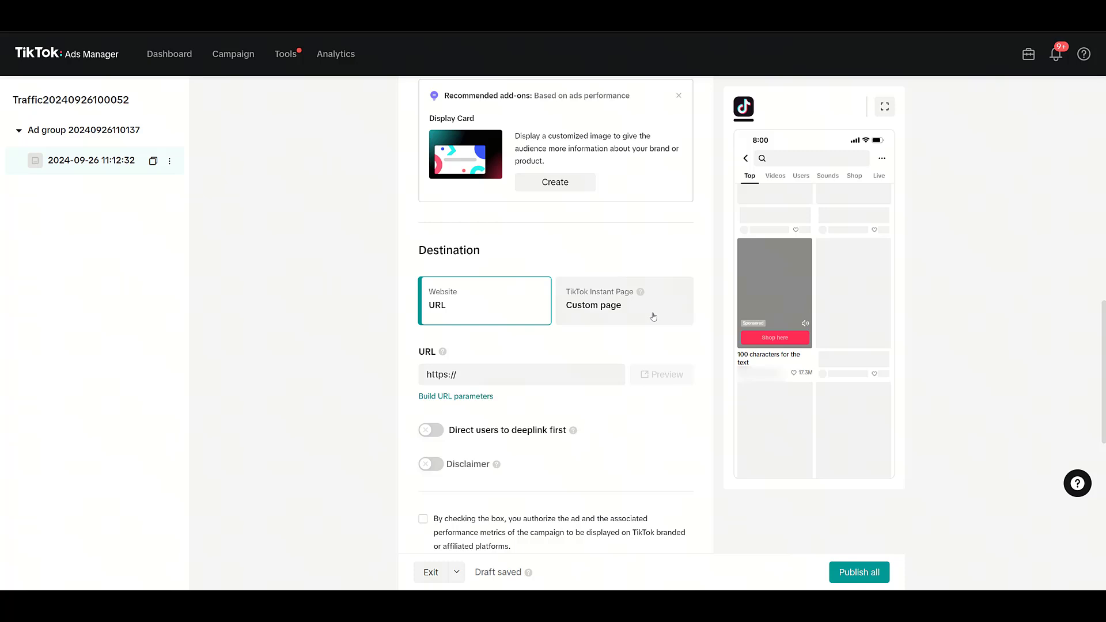
{"action": "scroll", "coordinate": [654, 317], "scroll_direction": "down", "scroll_amount": 3}
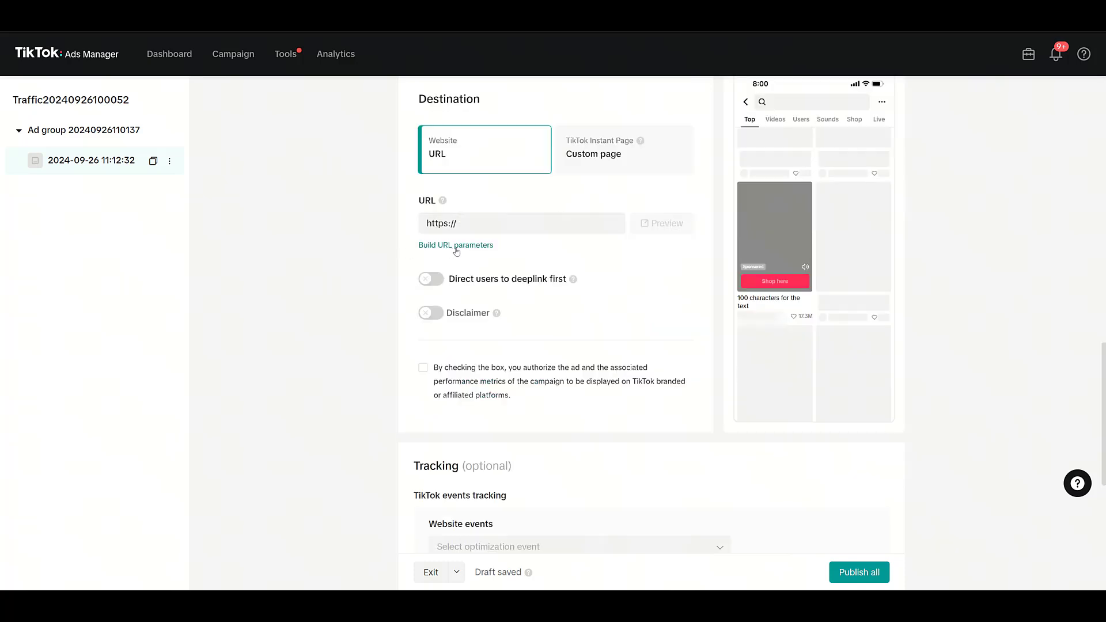
{"action": "scroll", "coordinate": [489, 255], "scroll_direction": "down", "scroll_amount": 2}
{"action": "scroll", "coordinate": [489, 254], "scroll_direction": "down", "scroll_amount": 4}
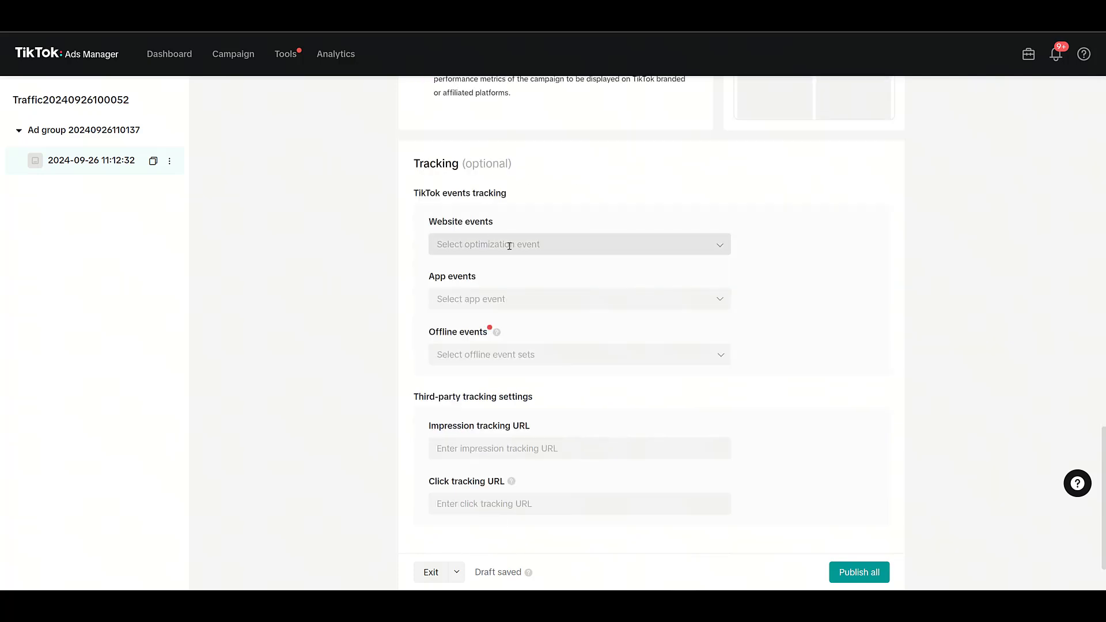
{"action": "scroll", "coordinate": [509, 246], "scroll_direction": "down", "scroll_amount": 2}
Switch the ad format to Carousel images and review its image, music, text and call-to-action settings.
{"action": "scroll", "coordinate": [565, 343], "scroll_direction": "up", "scroll_amount": 15}
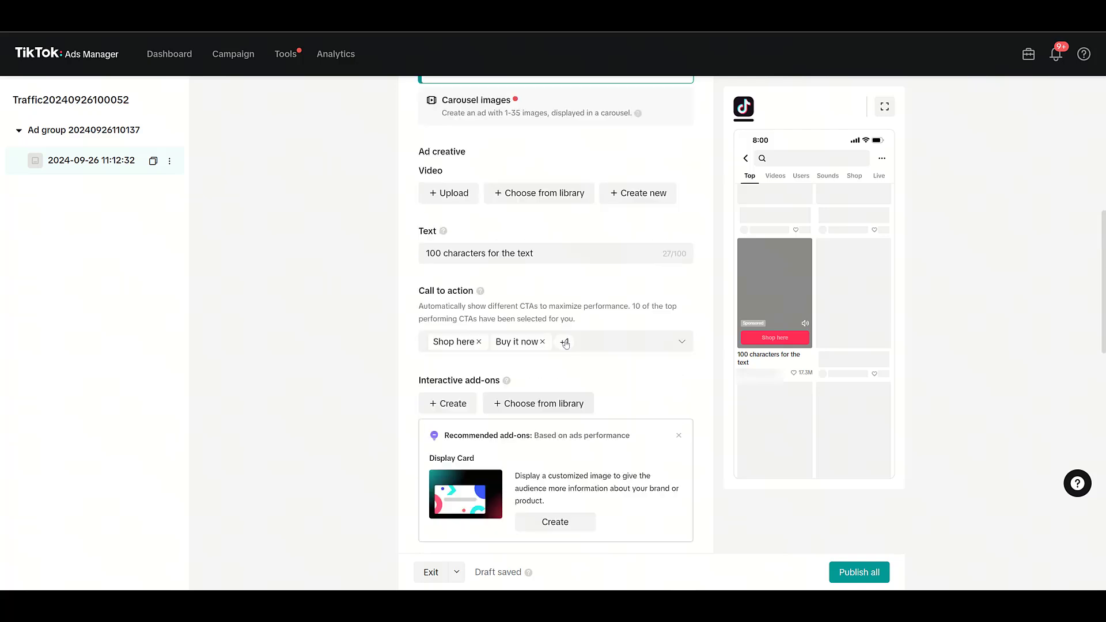
{"action": "scroll", "coordinate": [565, 343], "scroll_direction": "up", "scroll_amount": 3}
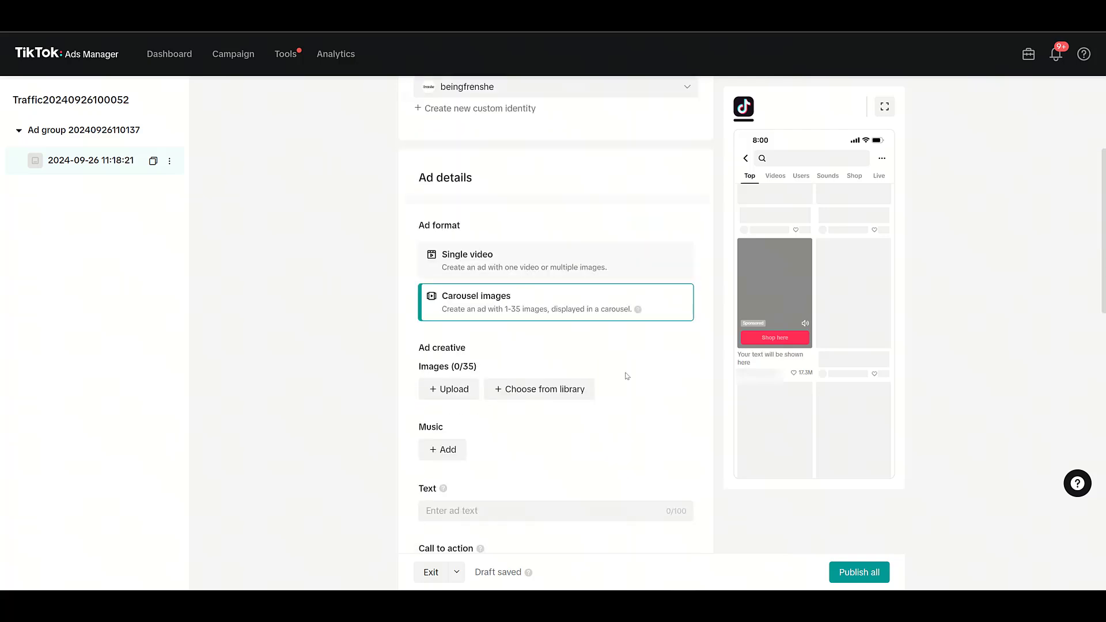
{"action": "scroll", "coordinate": [627, 375], "scroll_direction": "down", "scroll_amount": 1}
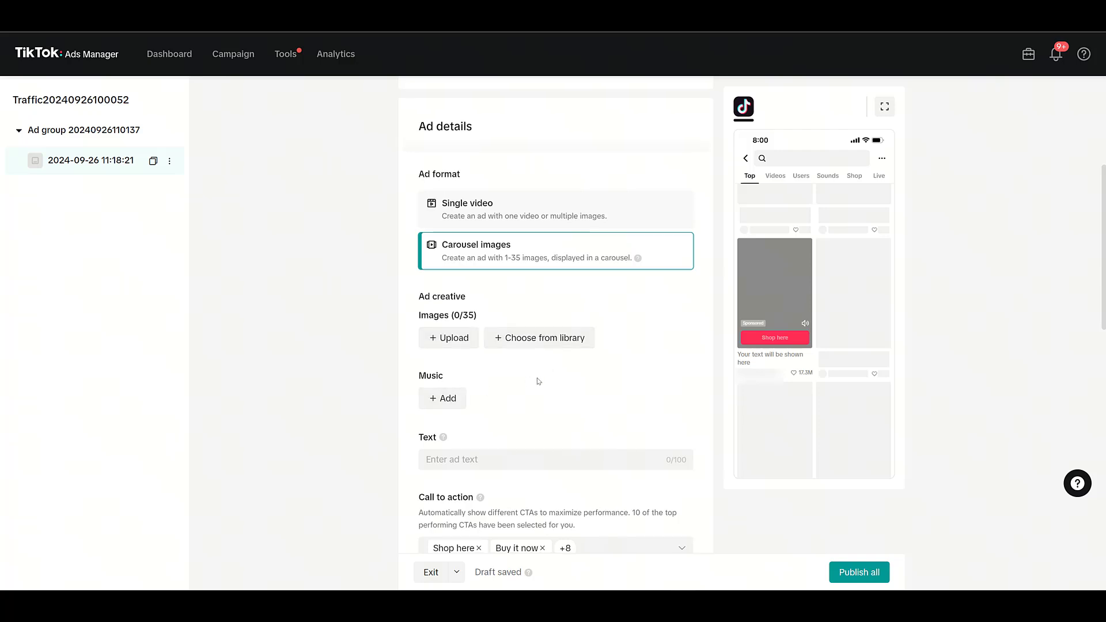
{"action": "scroll", "coordinate": [538, 381], "scroll_direction": "down", "scroll_amount": 2}
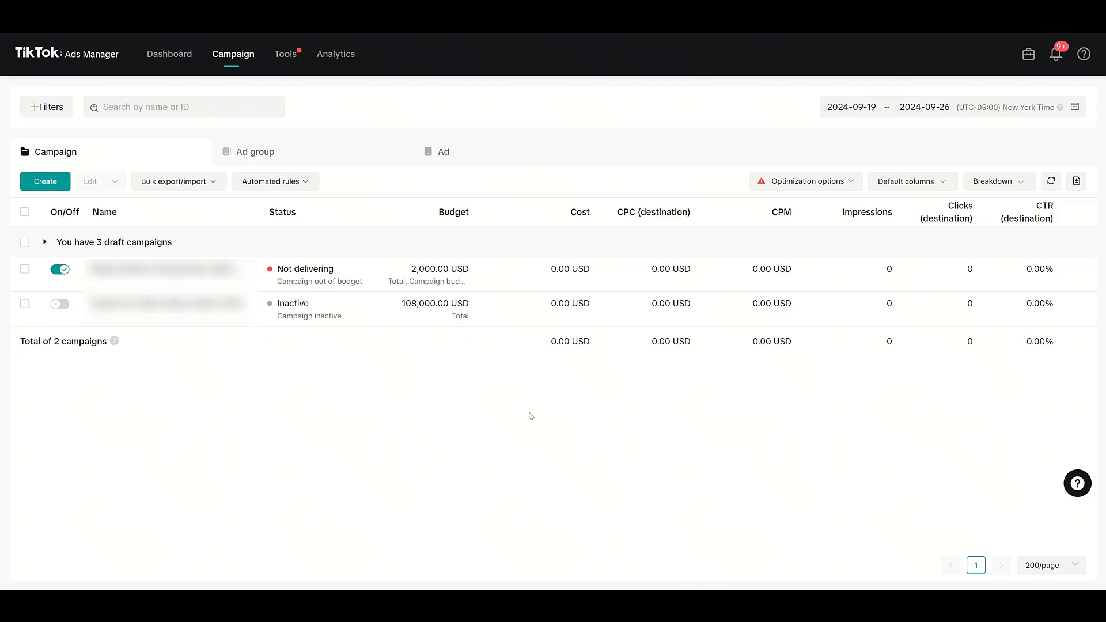
Go to the custom reports in the analytics area and create a new custom report.
{"action": "mouse_move", "coordinate": [335, 56]}
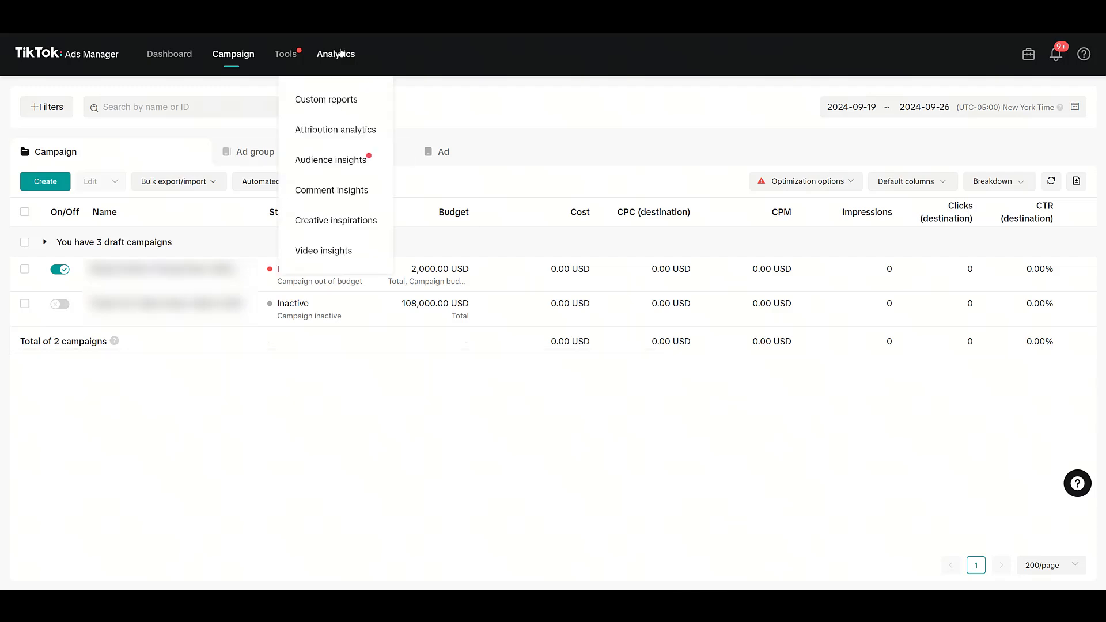
{"action": "left_click", "coordinate": [333, 101]}
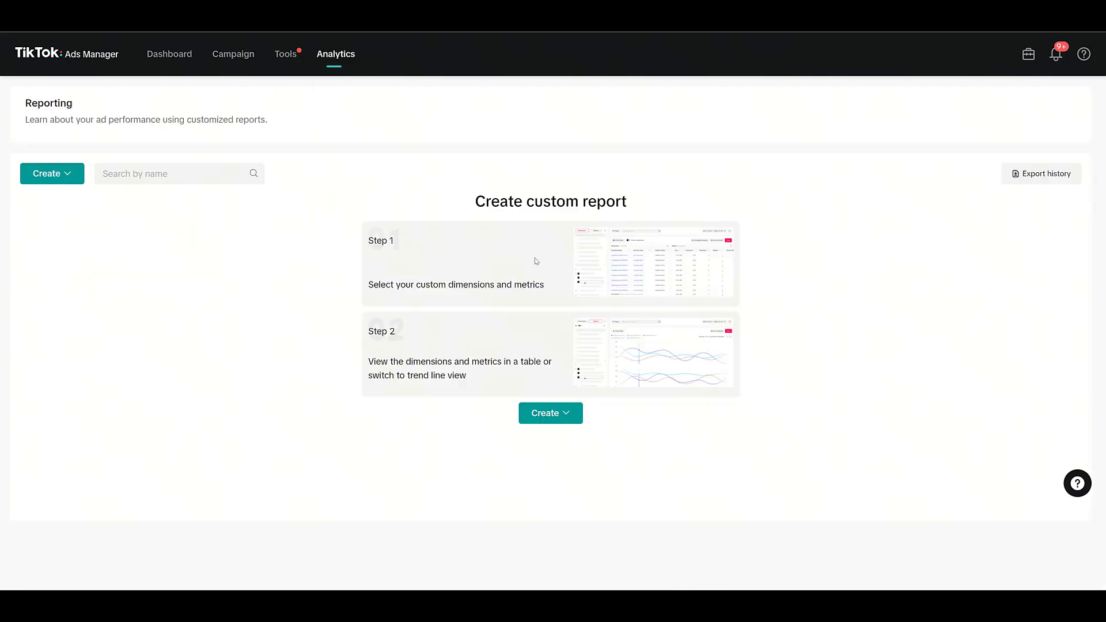
{"action": "left_click", "coordinate": [570, 418]}
{"action": "left_click", "coordinate": [566, 447]}
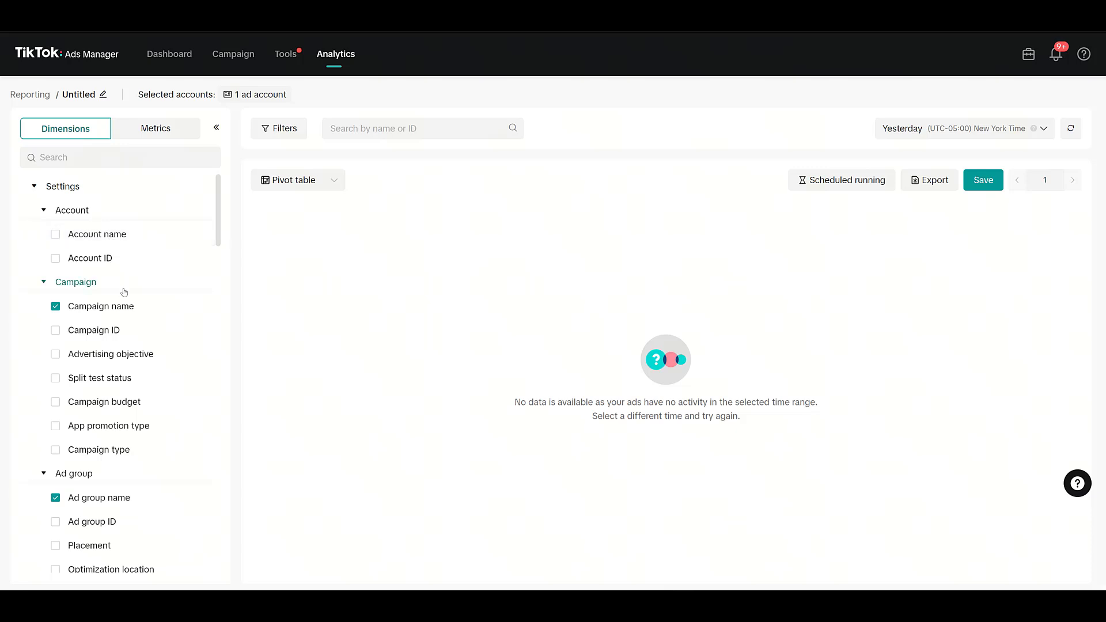
Try Search terms among the report's Search dimensions, deselect it, and include Keywords and Match type instead.
{"action": "scroll", "coordinate": [108, 346], "scroll_direction": "down", "scroll_amount": 3}
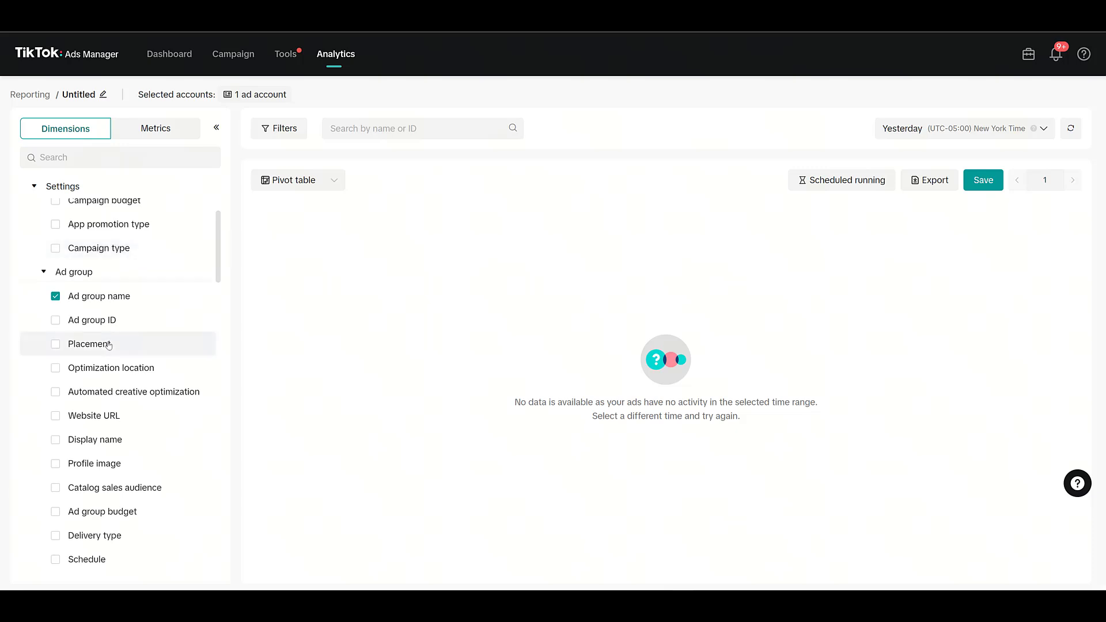
{"action": "scroll", "coordinate": [108, 346], "scroll_direction": "down", "scroll_amount": 15}
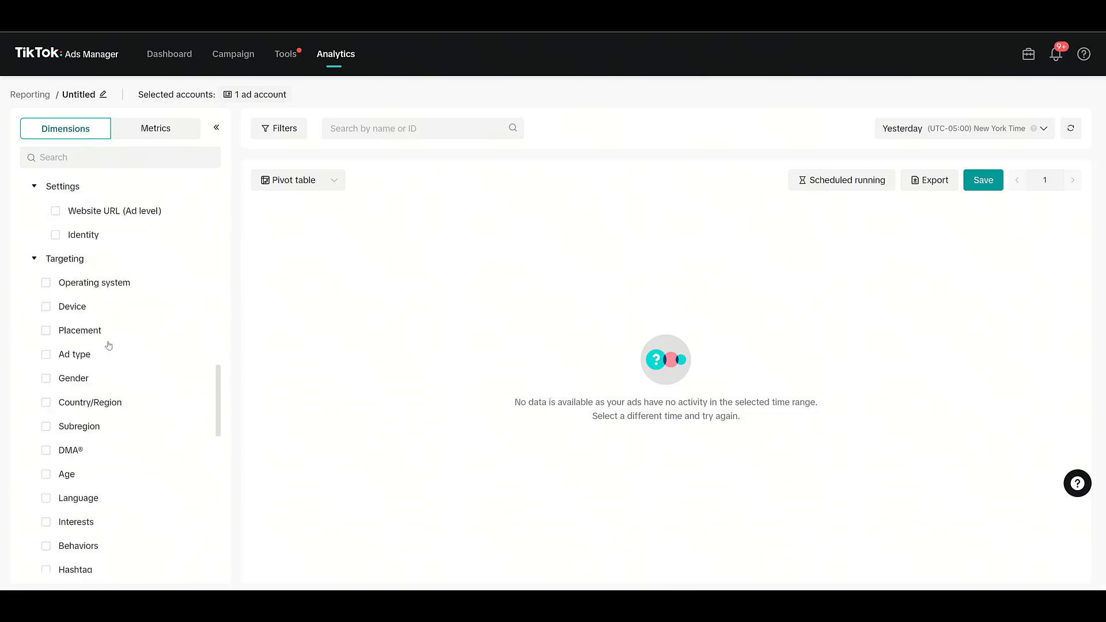
{"action": "scroll", "coordinate": [108, 346], "scroll_direction": "down", "scroll_amount": 5}
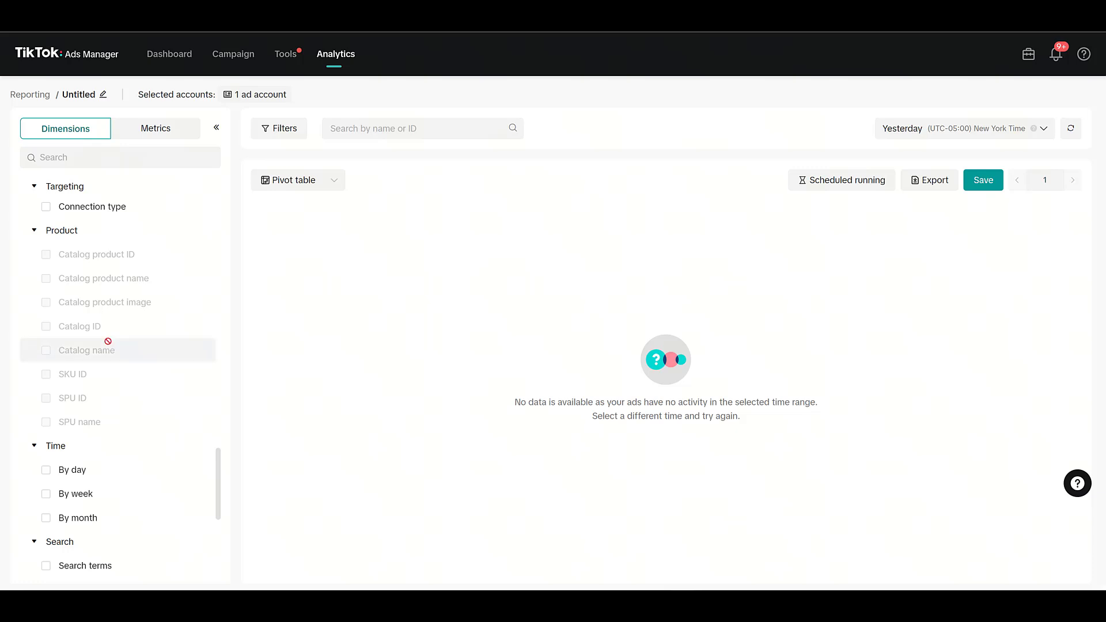
{"action": "scroll", "coordinate": [108, 341], "scroll_direction": "down", "scroll_amount": 5}
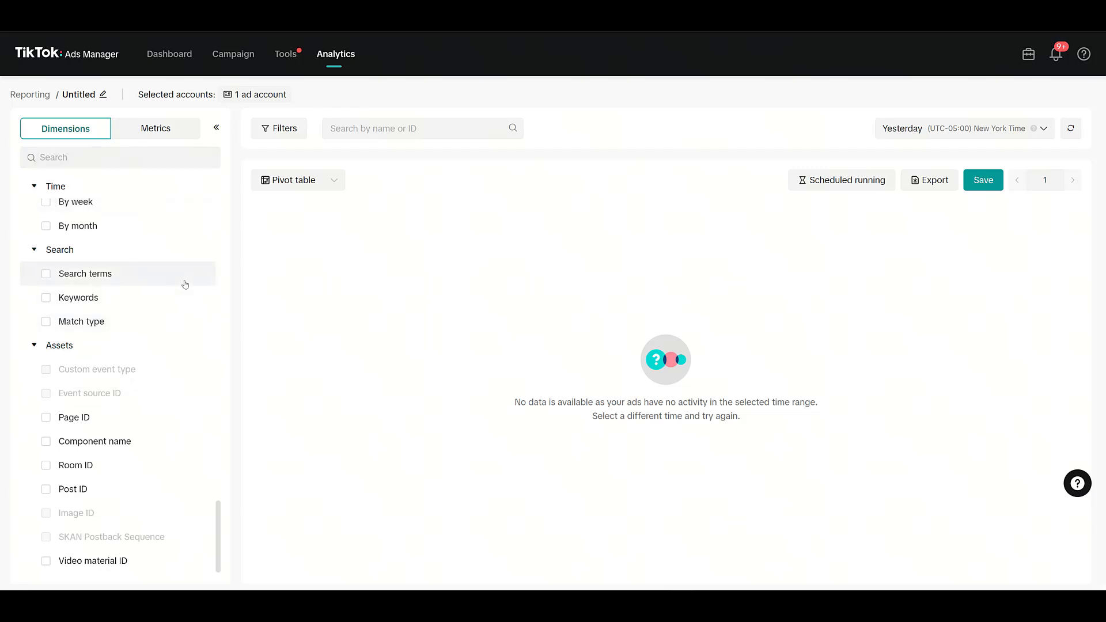
{"action": "left_click", "coordinate": [52, 275]}
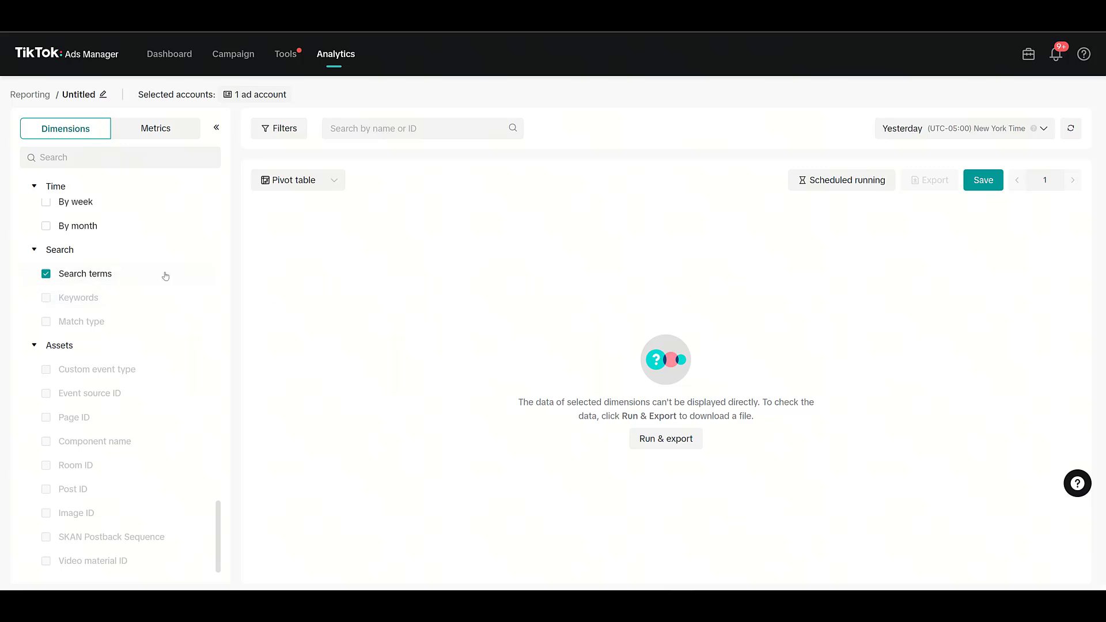
{"action": "left_click", "coordinate": [49, 276]}
{"action": "left_click", "coordinate": [51, 304]}
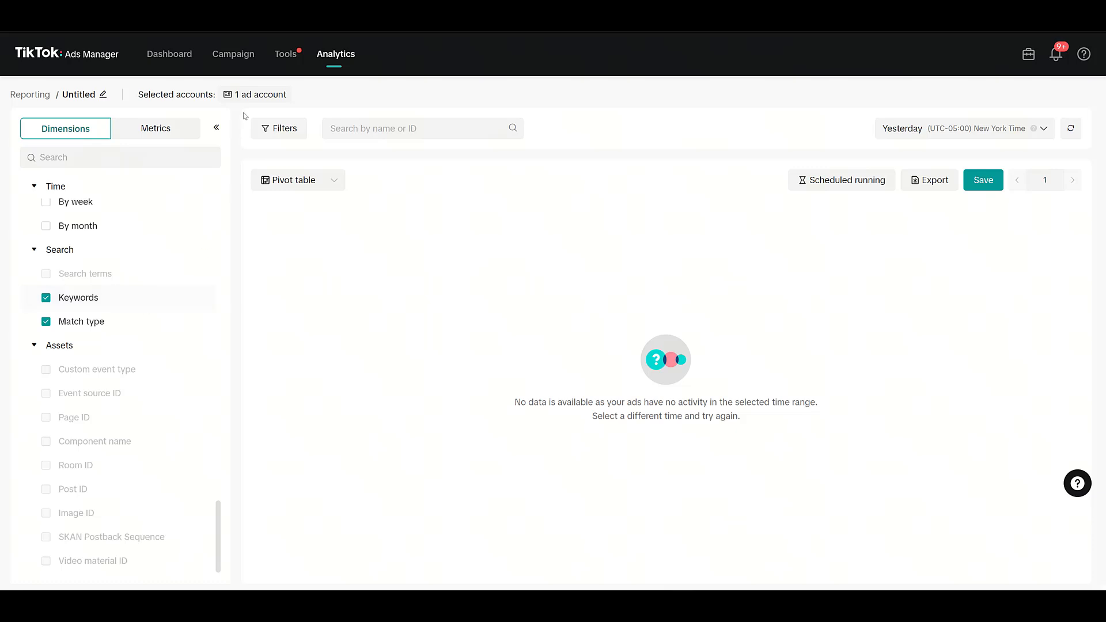
Return to the campaign overview and examine its breakdown options, column presets and the available analytics reports.
{"action": "left_click", "coordinate": [236, 62]}
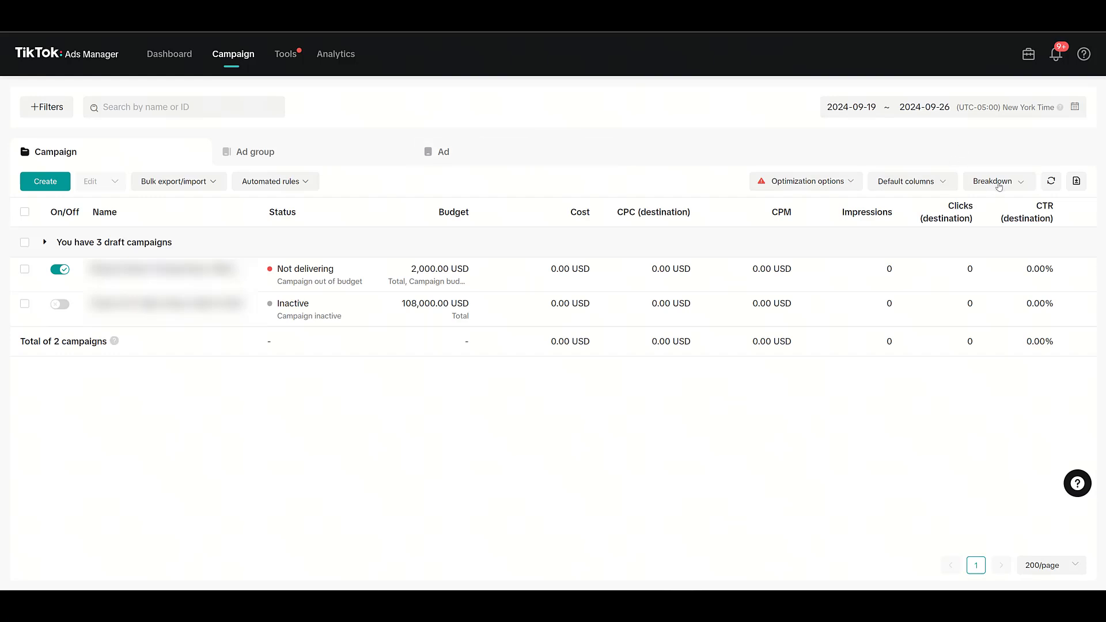
{"action": "left_click", "coordinate": [1003, 183]}
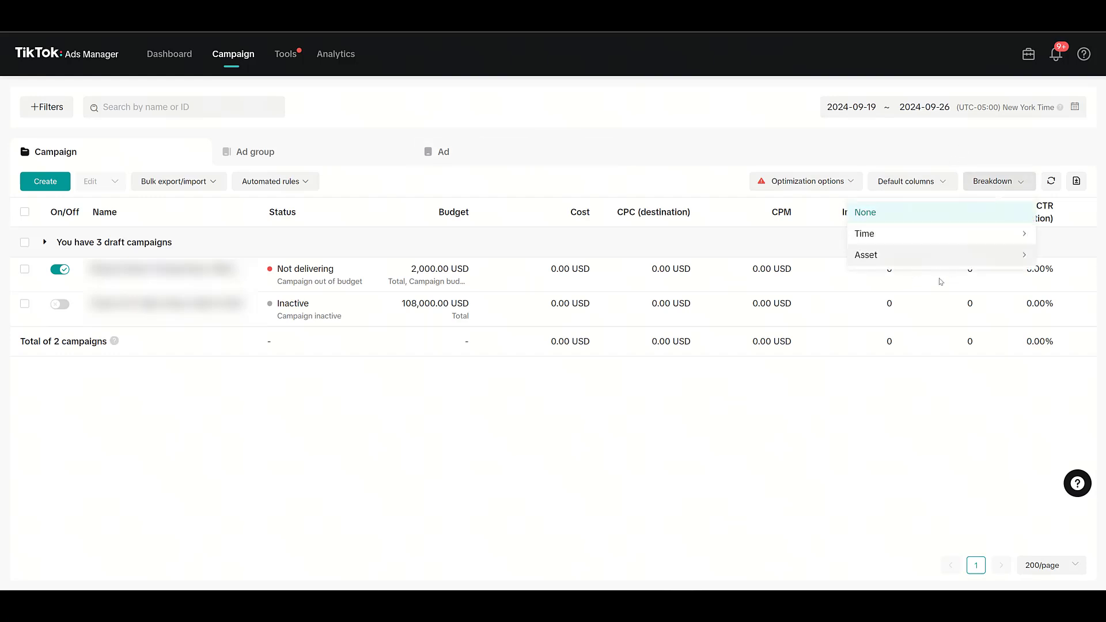
{"action": "left_click", "coordinate": [905, 182]}
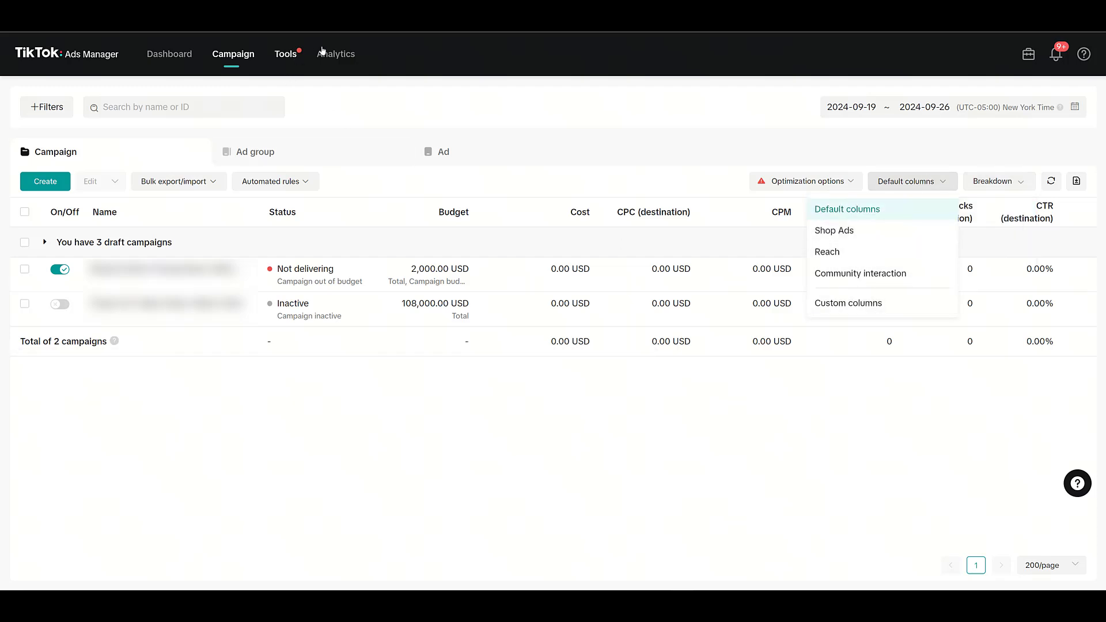
{"action": "mouse_move", "coordinate": [336, 55]}
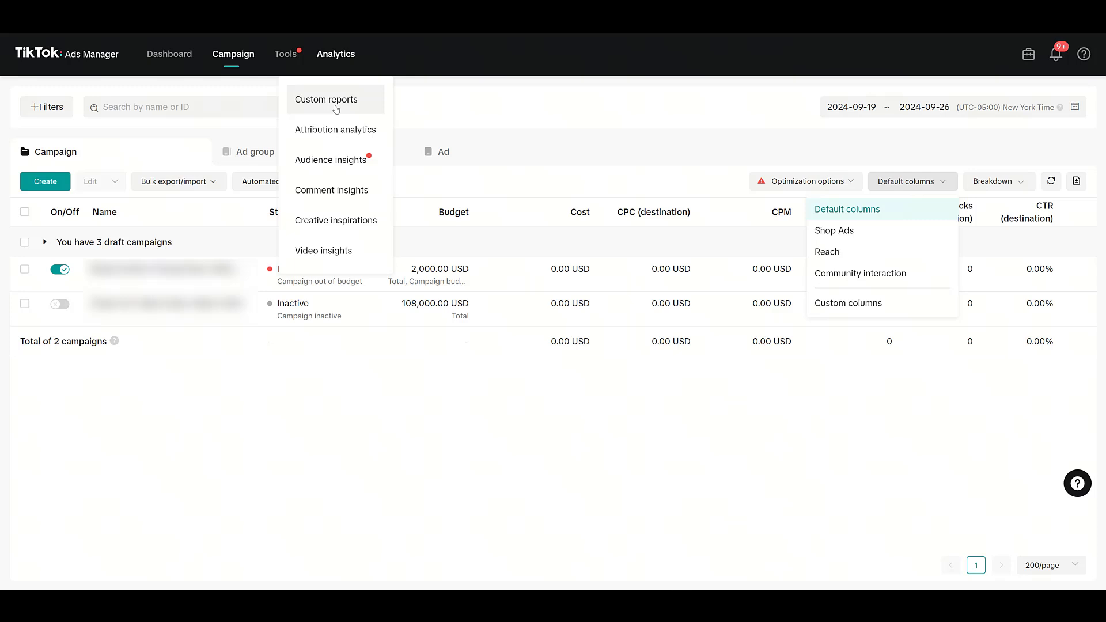